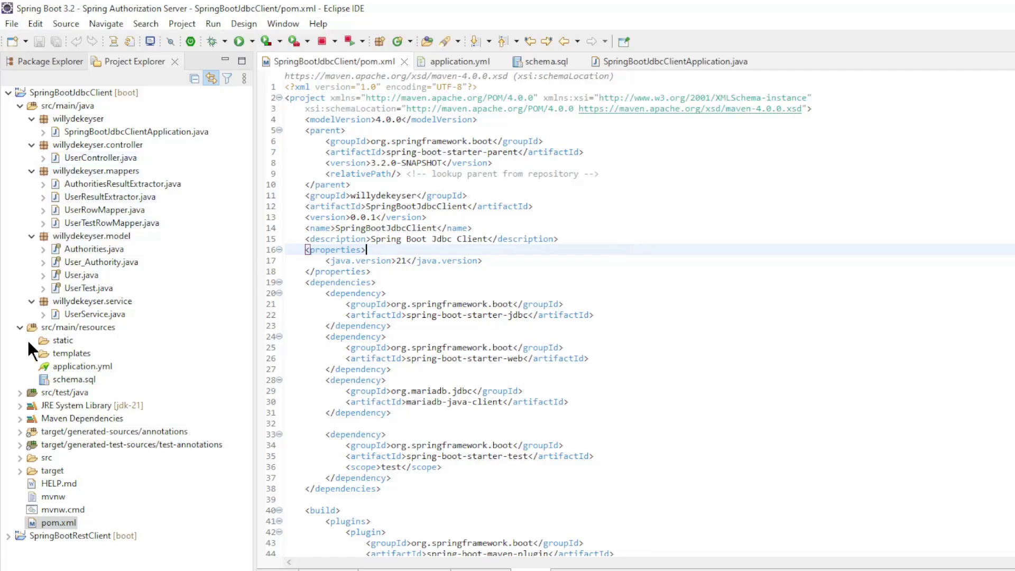
# Highlight the spring-boot-starter-parent entry and the Java version 21 setting in pom.xml.
pyautogui.click(325, 152)
pyautogui.moveTo(326, 152); pyautogui.dragTo(492, 163)
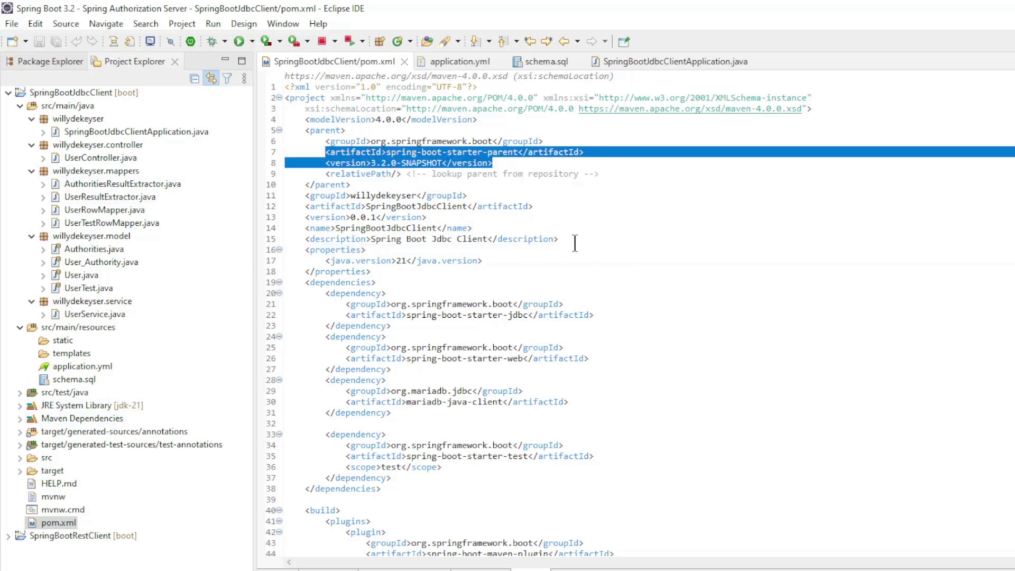
pyautogui.click(591, 260)
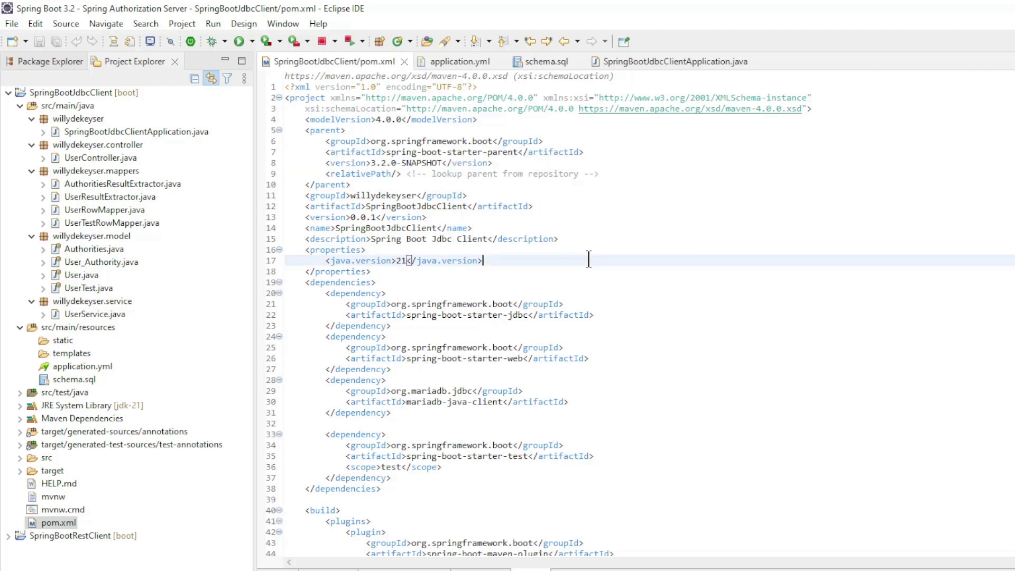
pyautogui.moveTo(326, 260); pyautogui.dragTo(528, 260)
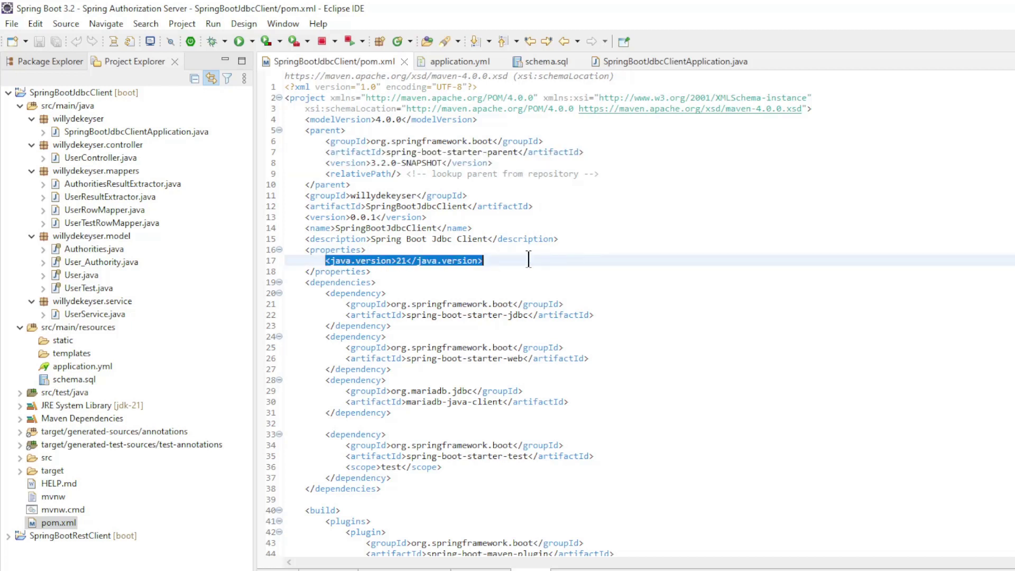
# Highlight the jdbc, web and mariadb-java-client dependencies, then bring up application.yml.
pyautogui.click(596, 279)
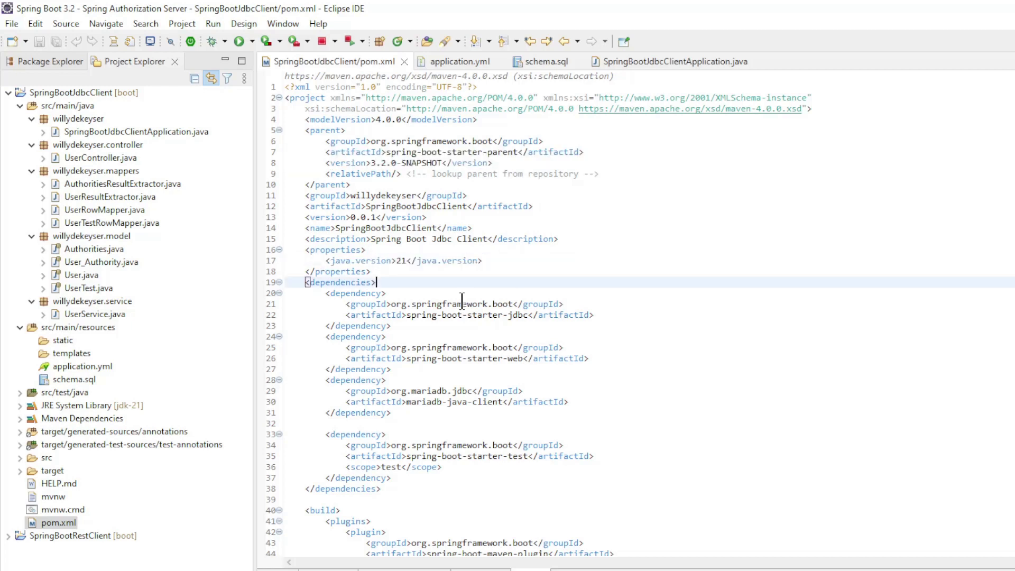
pyautogui.moveTo(407, 314); pyautogui.dragTo(548, 315)
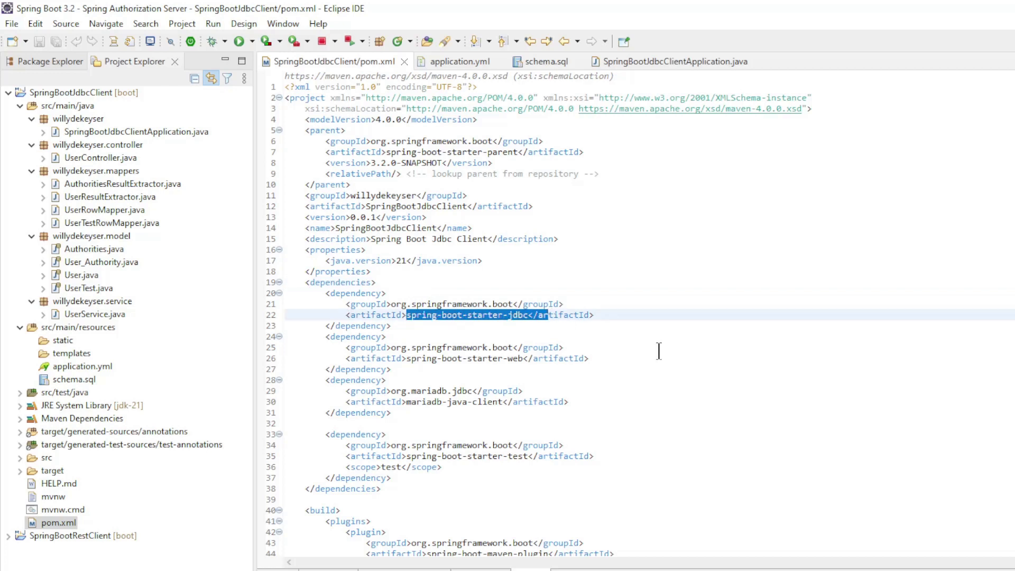
pyautogui.click(606, 374)
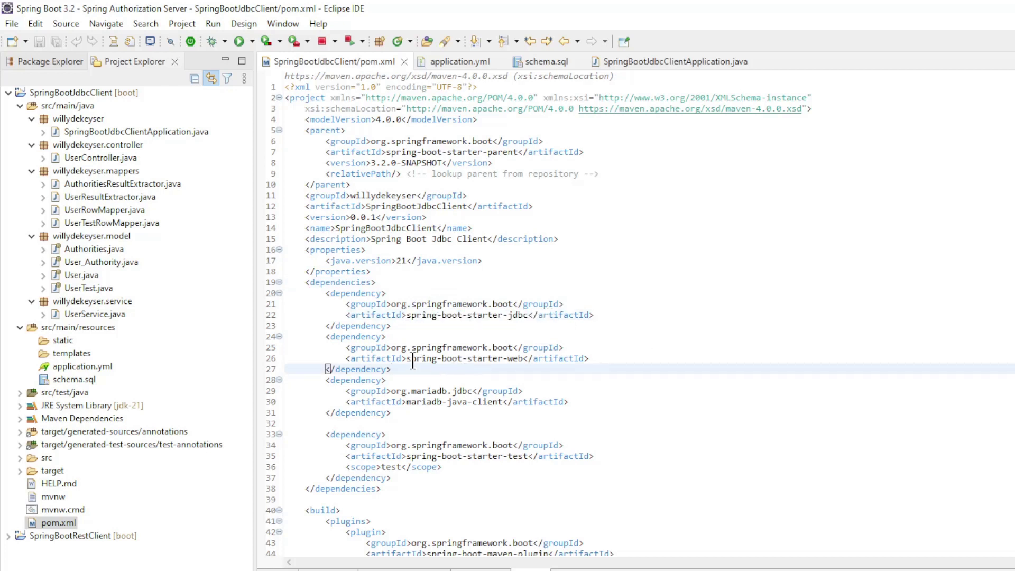
pyautogui.moveTo(406, 359); pyautogui.dragTo(534, 360)
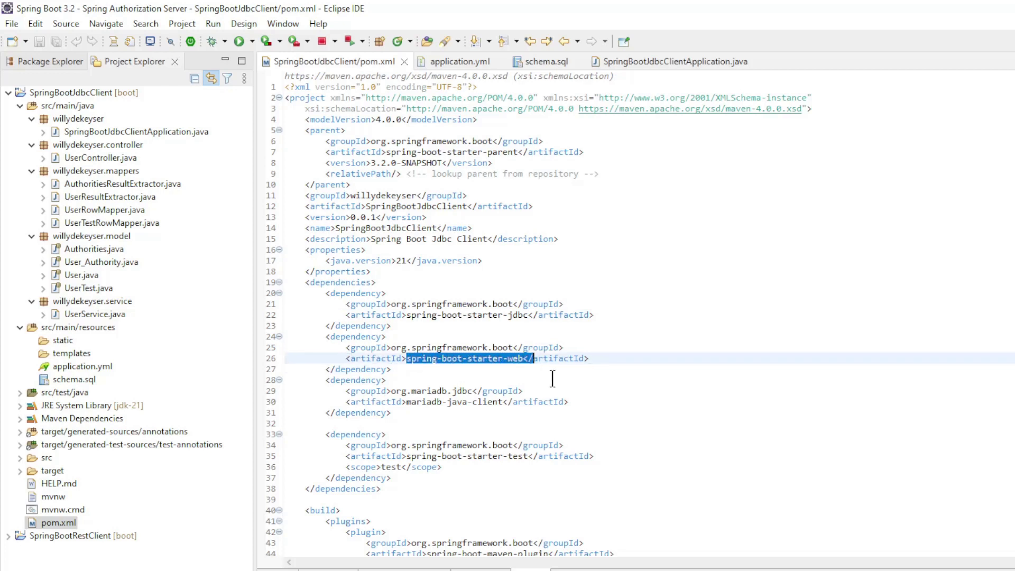
pyautogui.click(488, 433)
pyautogui.moveTo(406, 401); pyautogui.dragTo(543, 401)
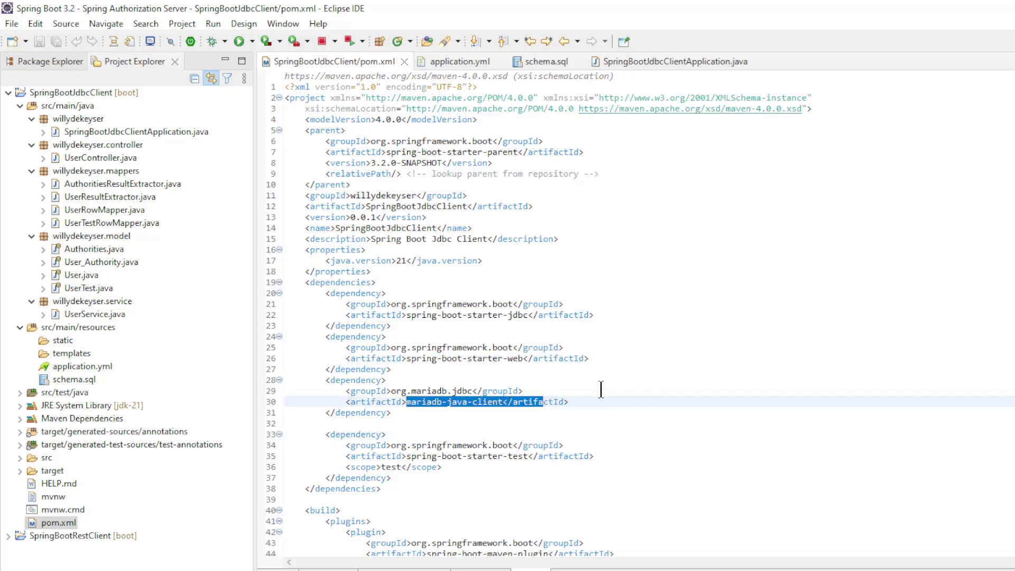
pyautogui.click(605, 380)
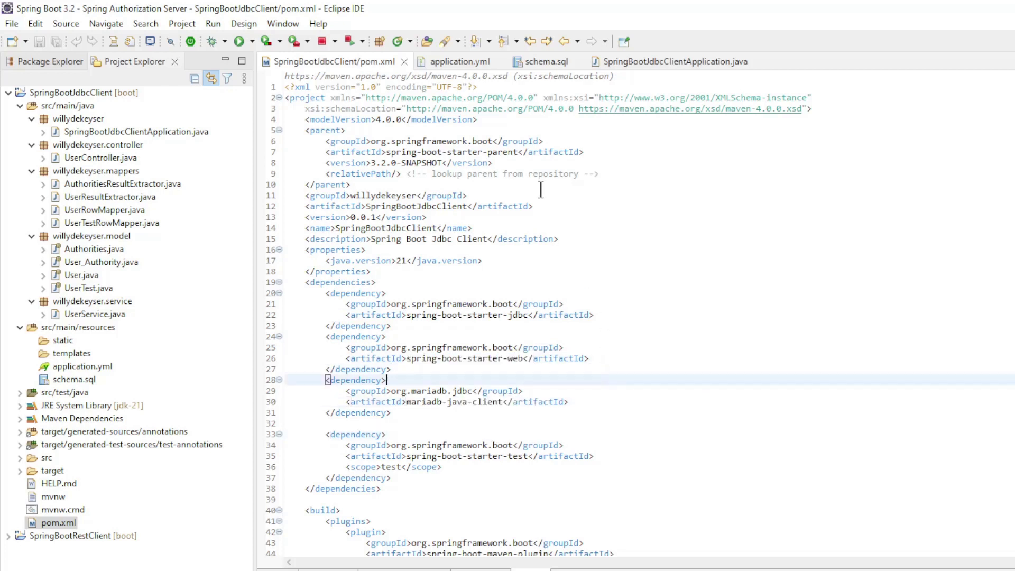
pyautogui.click(465, 63)
# Highlight server port 8080 and the MariaDB datasource and SQL settings in application.yml.
pyautogui.moveTo(324, 88); pyautogui.dragTo(346, 88)
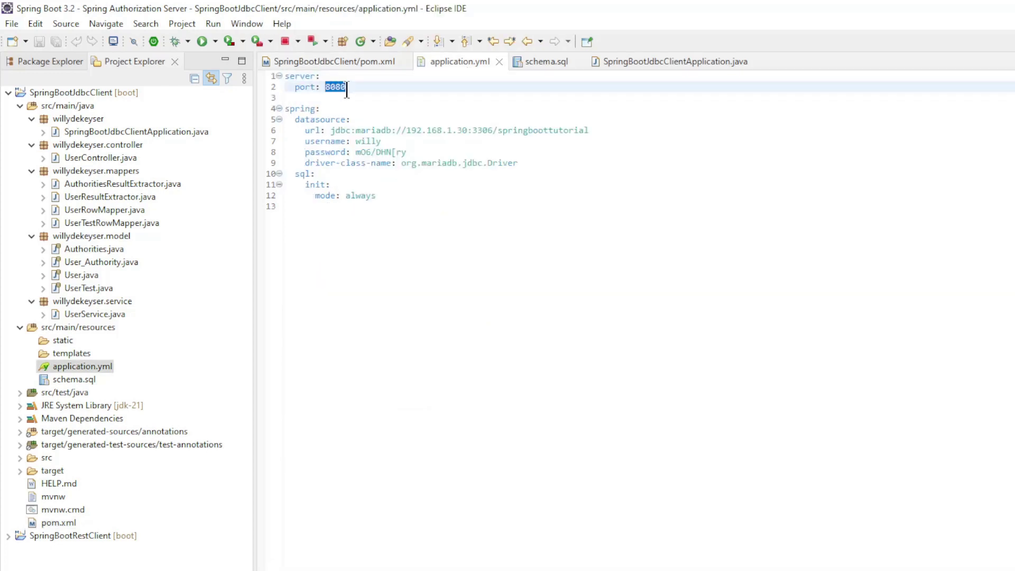
pyautogui.click(380, 233)
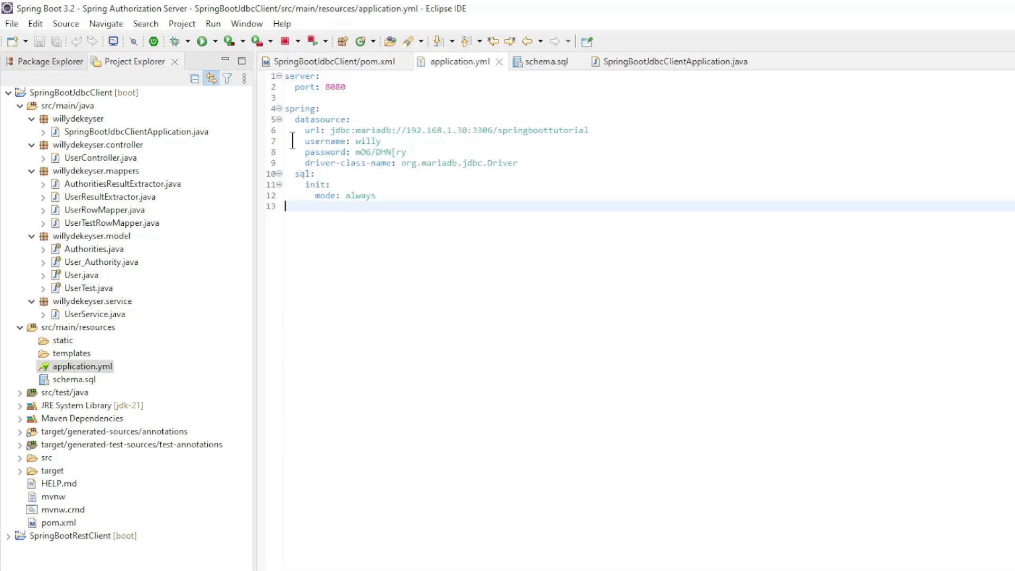
pyautogui.moveTo(283, 108); pyautogui.dragTo(378, 215)
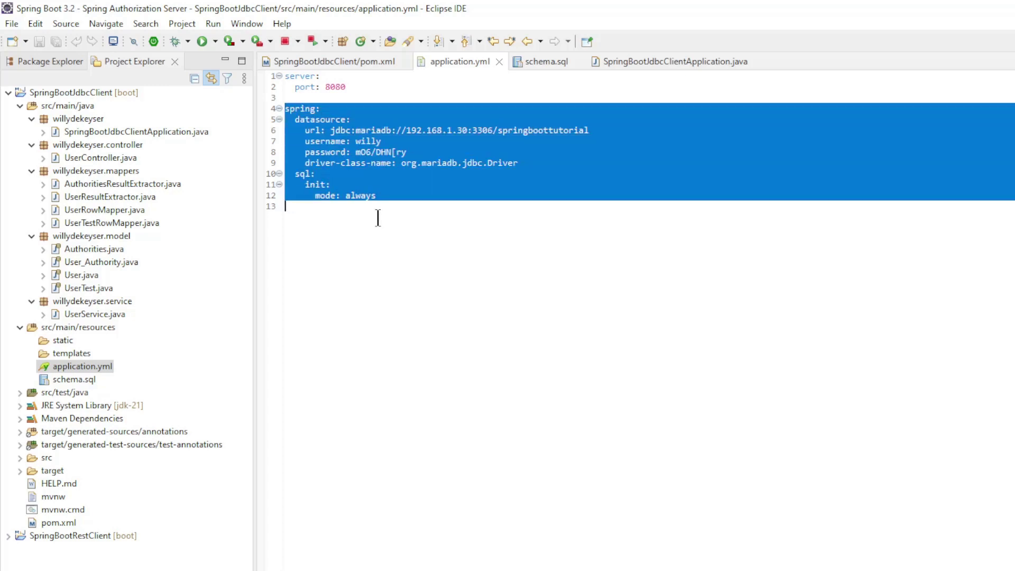
pyautogui.click(415, 245)
# Show schema.sql, the main method of SpringBootJdbcClientApplication, and User's enabled field.
pyautogui.click(543, 61)
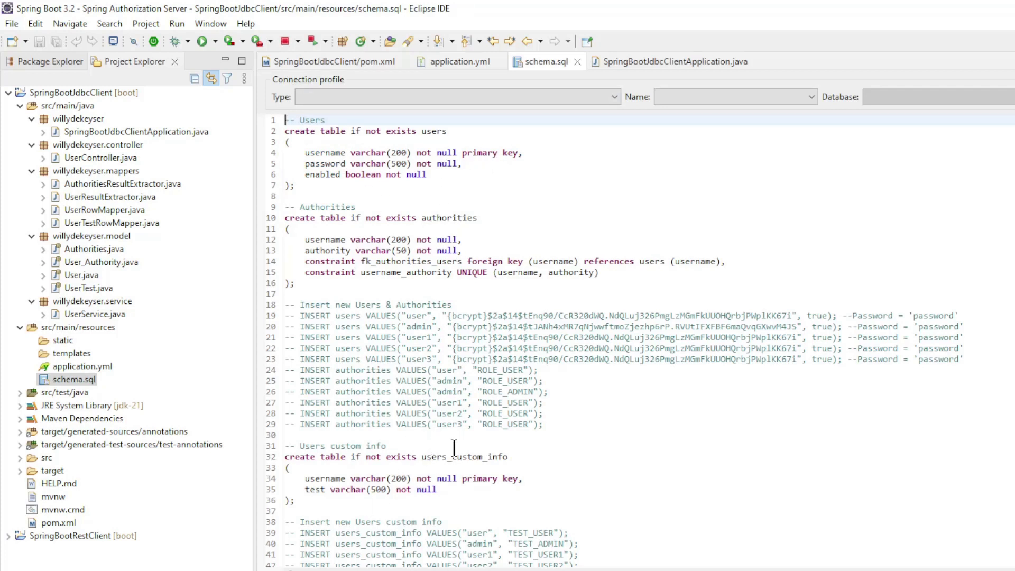
pyautogui.scroll(-1, 455, 448)
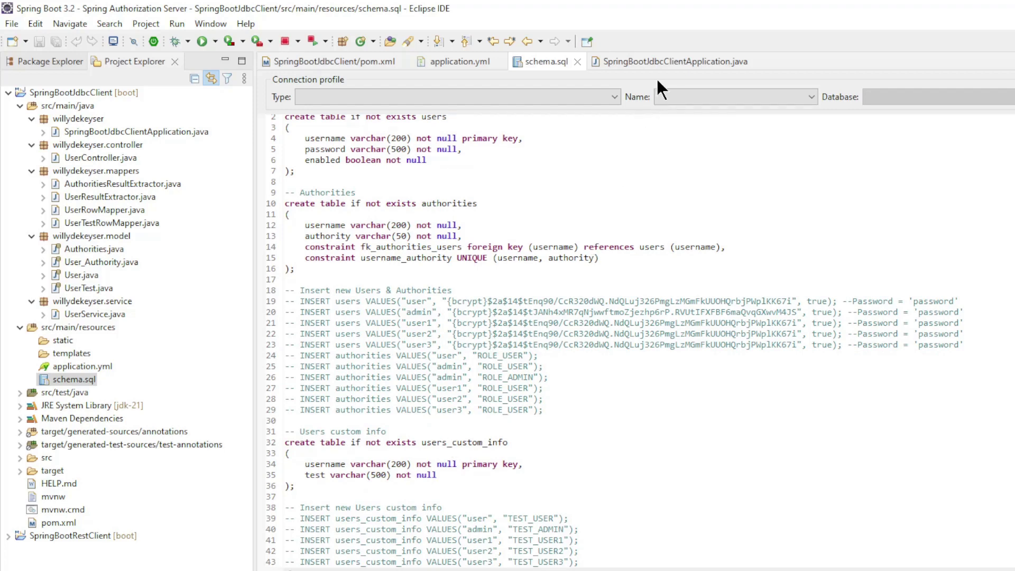
pyautogui.click(660, 59)
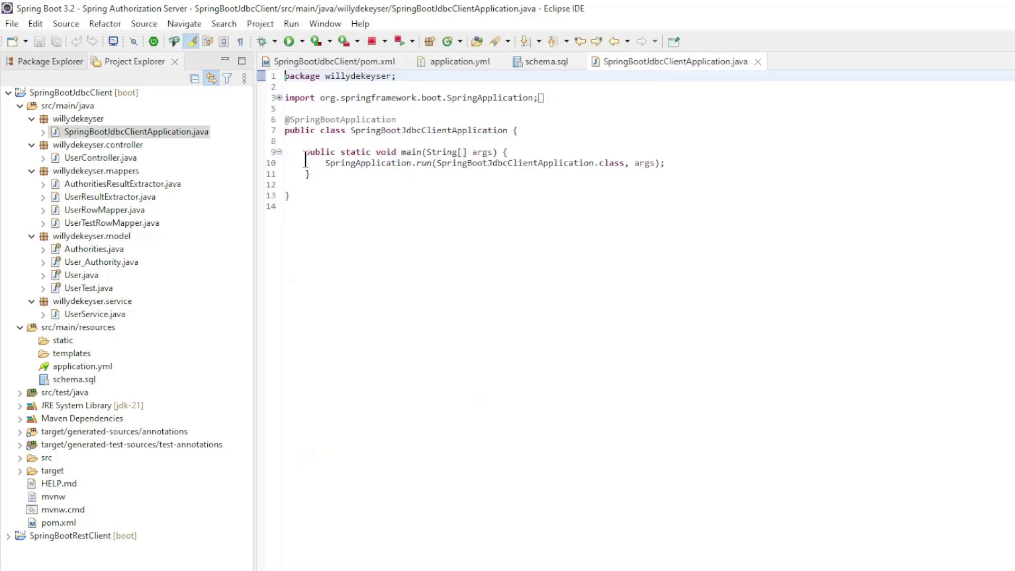
pyautogui.moveTo(306, 151); pyautogui.dragTo(333, 184)
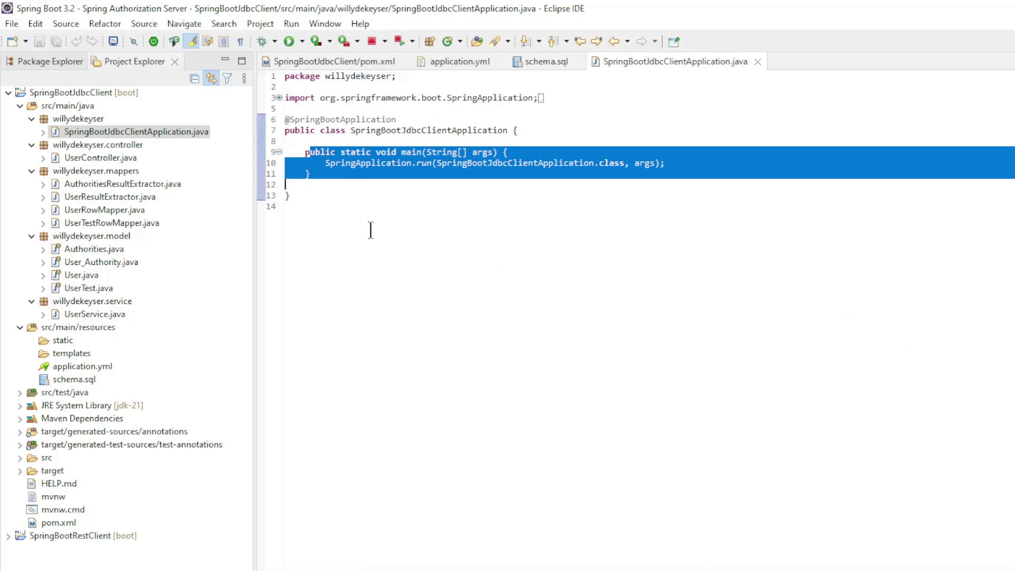
pyautogui.click(370, 230)
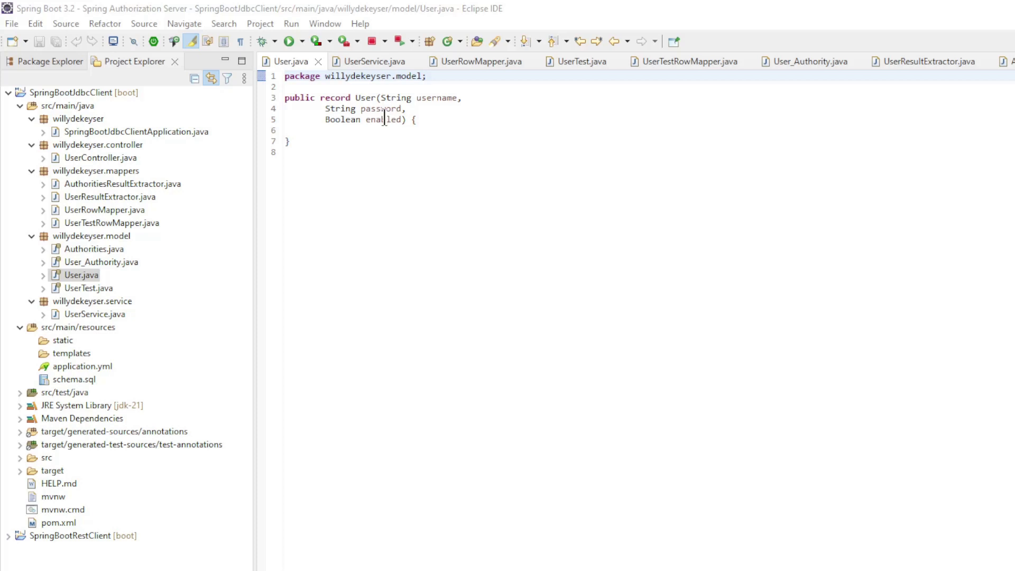
pyautogui.click(402, 120)
pyautogui.click(381, 62)
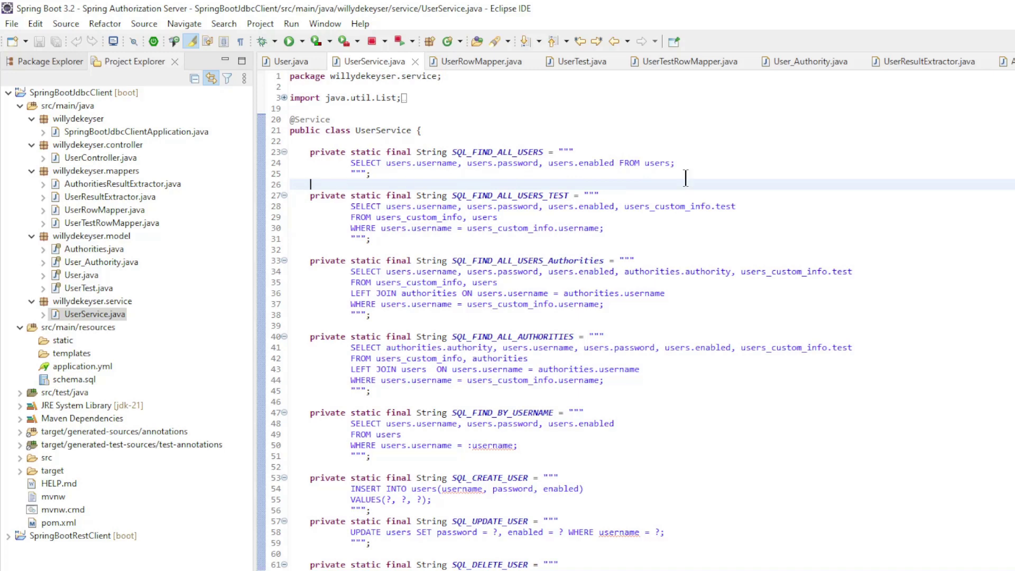
pyautogui.scroll(-2, 520, 156)
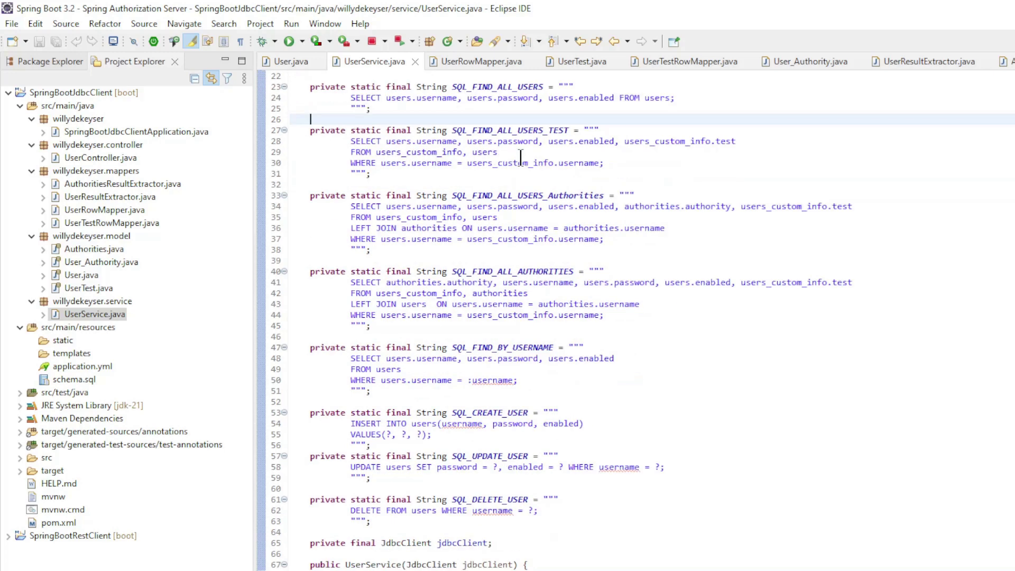
pyautogui.scroll(-5, 521, 156)
pyautogui.scroll(-2, 520, 156)
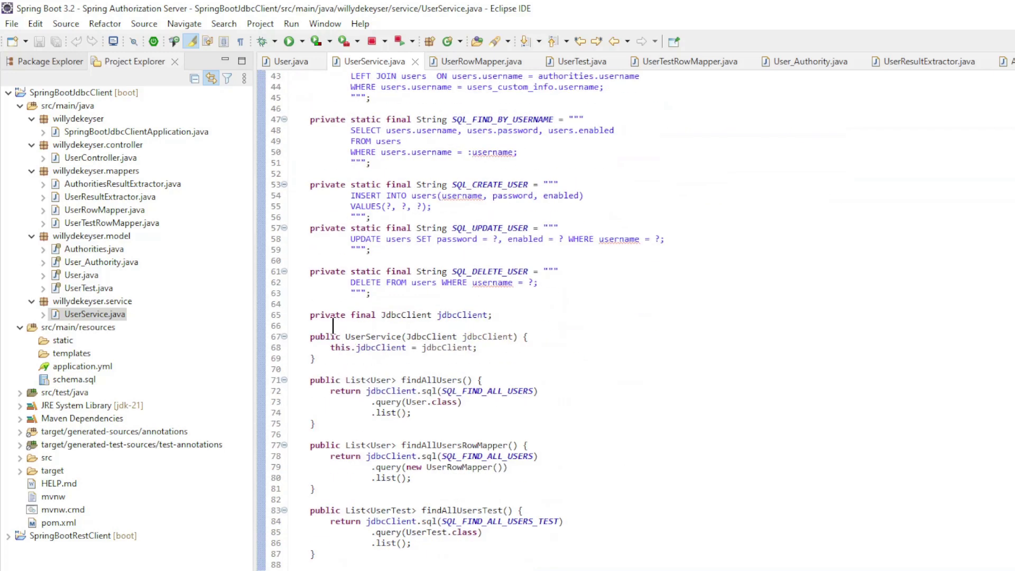
pyautogui.moveTo(309, 315); pyautogui.dragTo(603, 358)
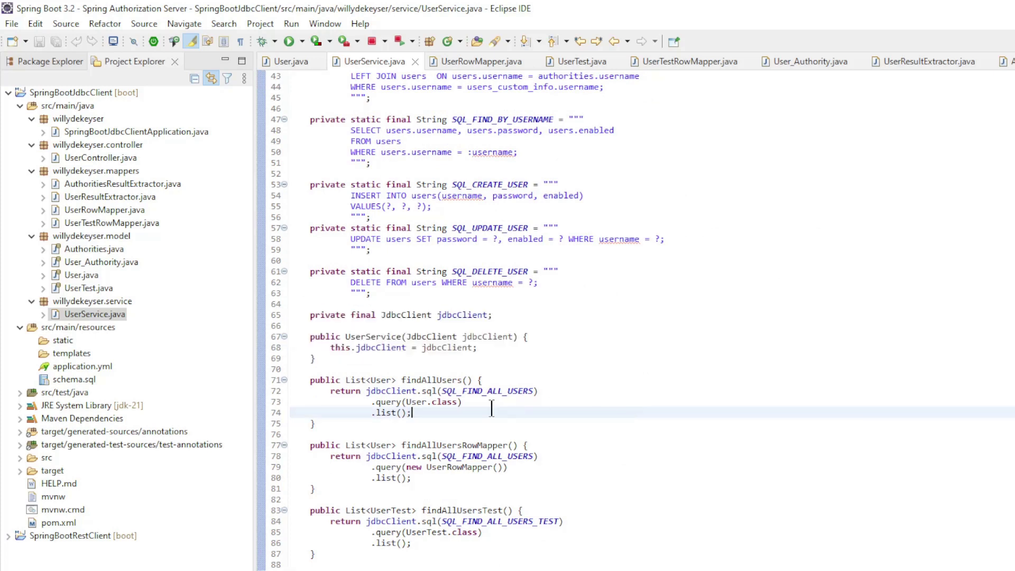
pyautogui.moveTo(492, 408)
pyautogui.mouseDown()
pyautogui.moveTo(309, 379)
pyautogui.moveTo(378, 401)
pyautogui.moveTo(582, 419)
pyautogui.mouseUp()
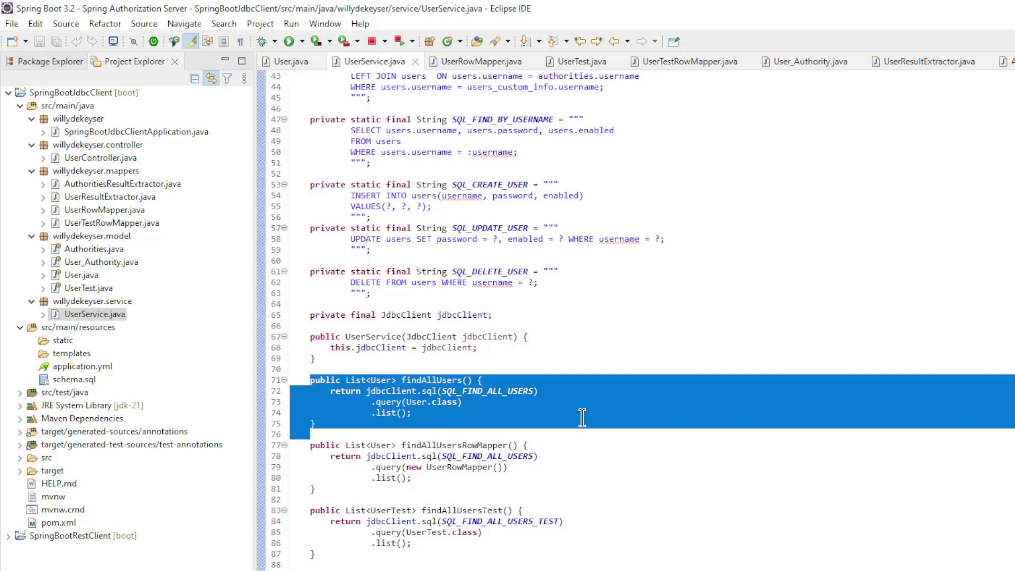
pyautogui.click(582, 419)
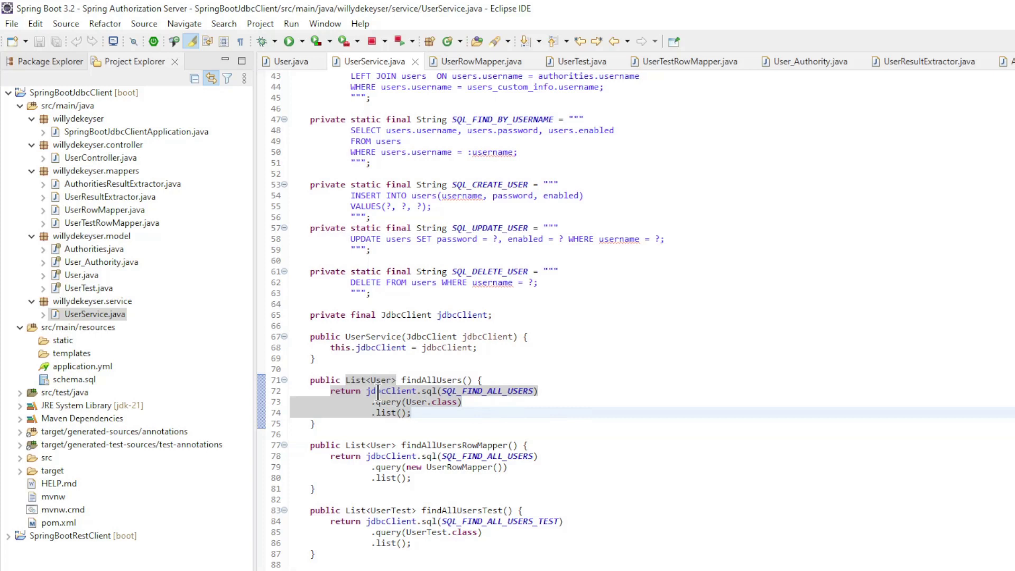
pyautogui.moveTo(364, 391); pyautogui.dragTo(412, 391)
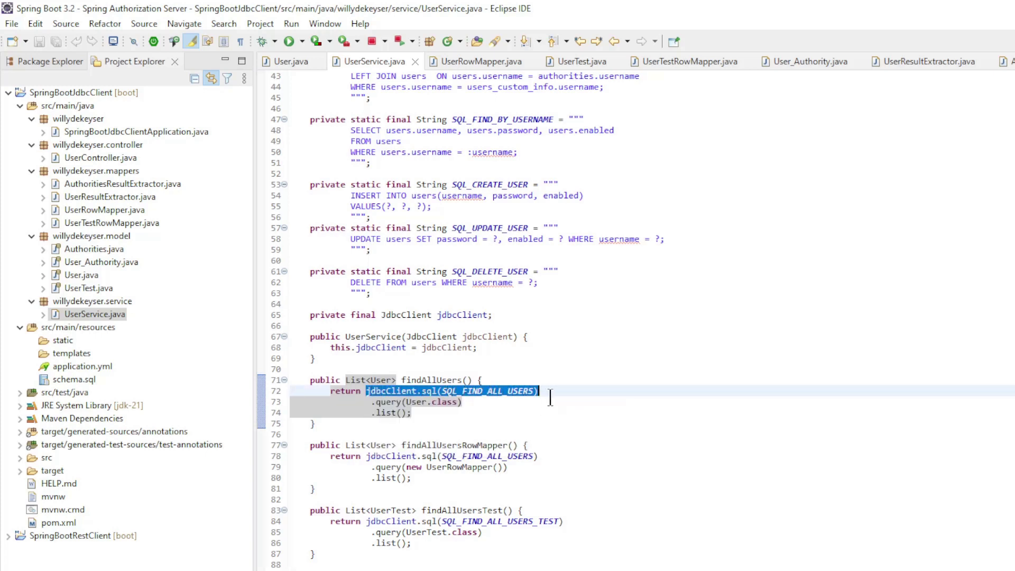
pyautogui.click(480, 414)
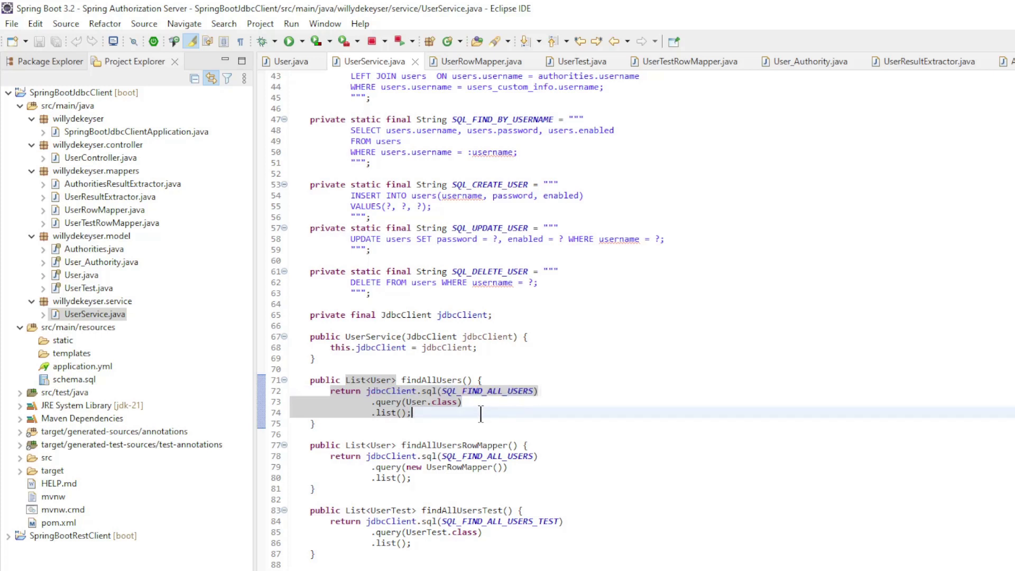
pyautogui.click(376, 402)
pyautogui.moveTo(376, 401); pyautogui.dragTo(473, 402)
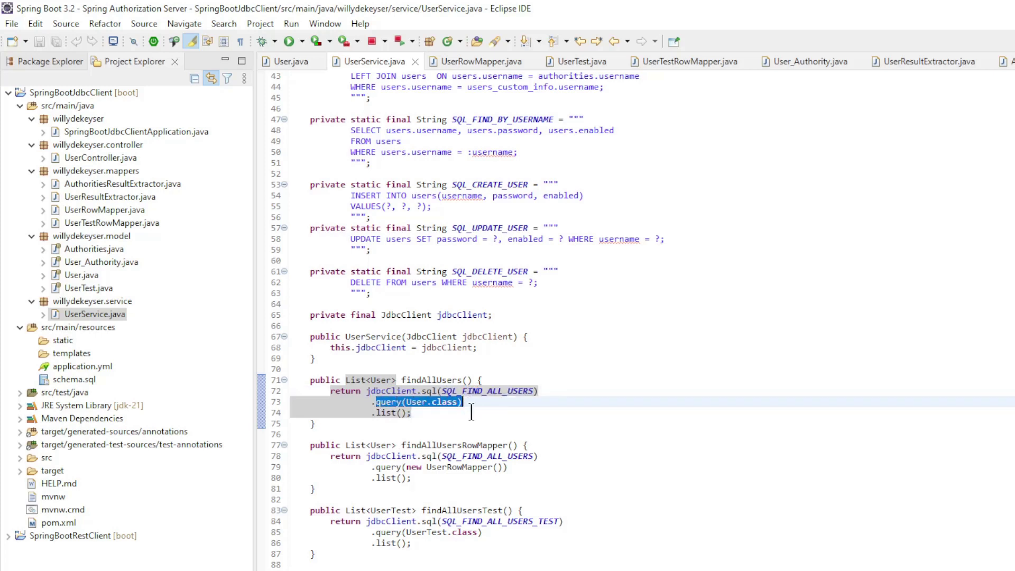
pyautogui.click(476, 433)
pyautogui.moveTo(371, 412); pyautogui.dragTo(412, 412)
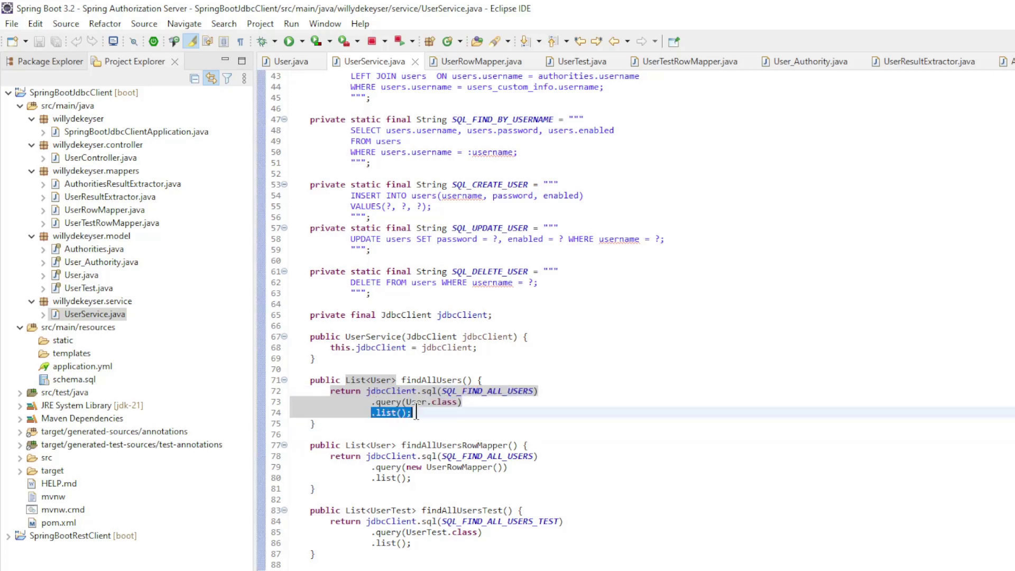
pyautogui.click(506, 418)
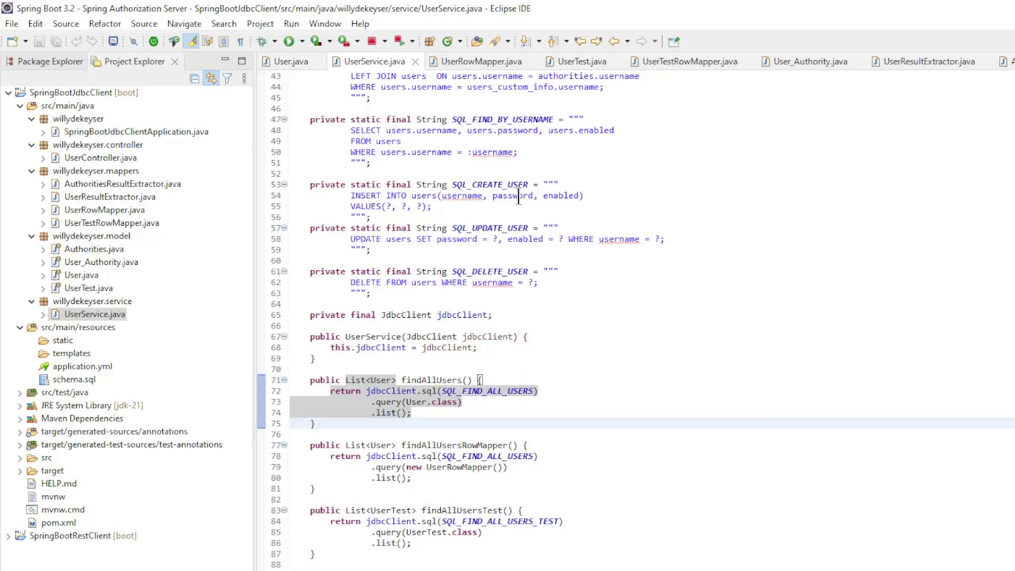
pyautogui.moveTo(490, 184)
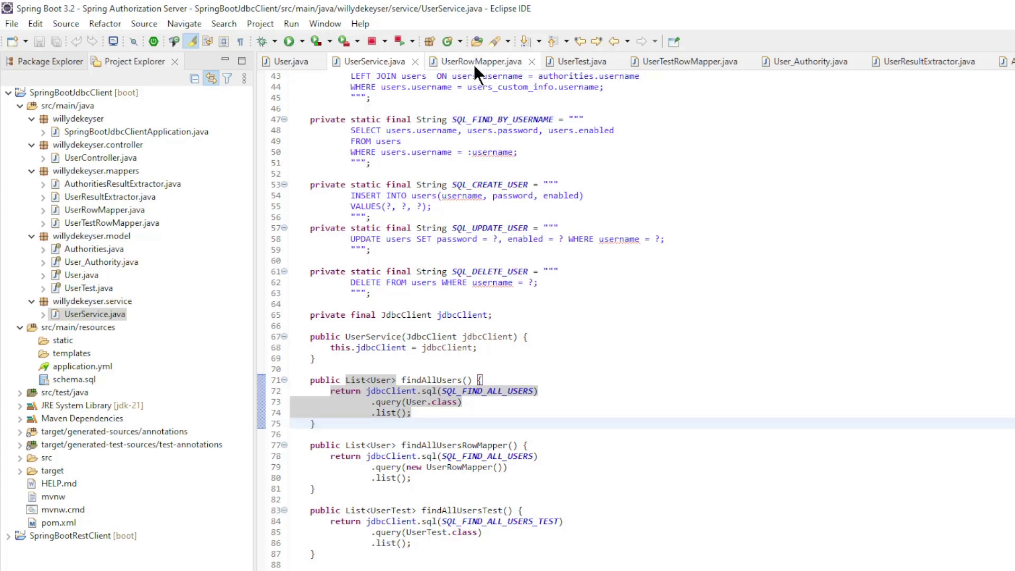
pyautogui.click(473, 64)
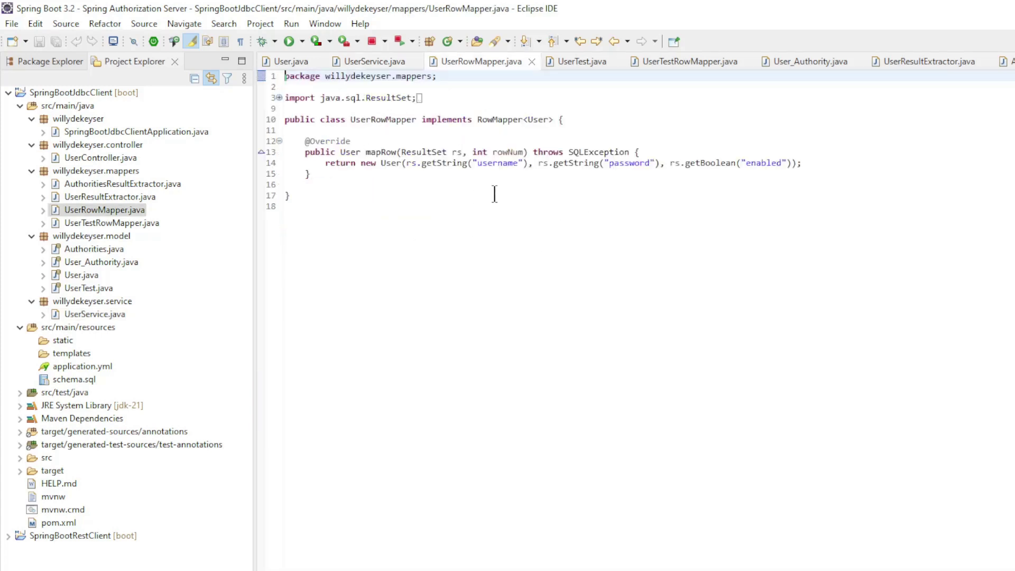
pyautogui.moveTo(451, 119); pyautogui.dragTo(553, 119)
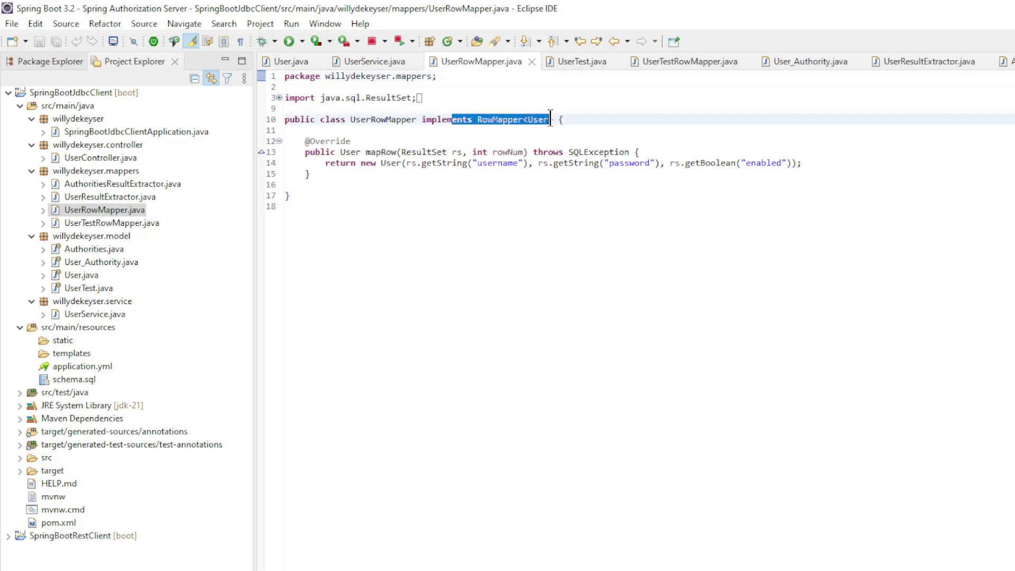
pyautogui.moveTo(304, 141); pyautogui.dragTo(334, 183)
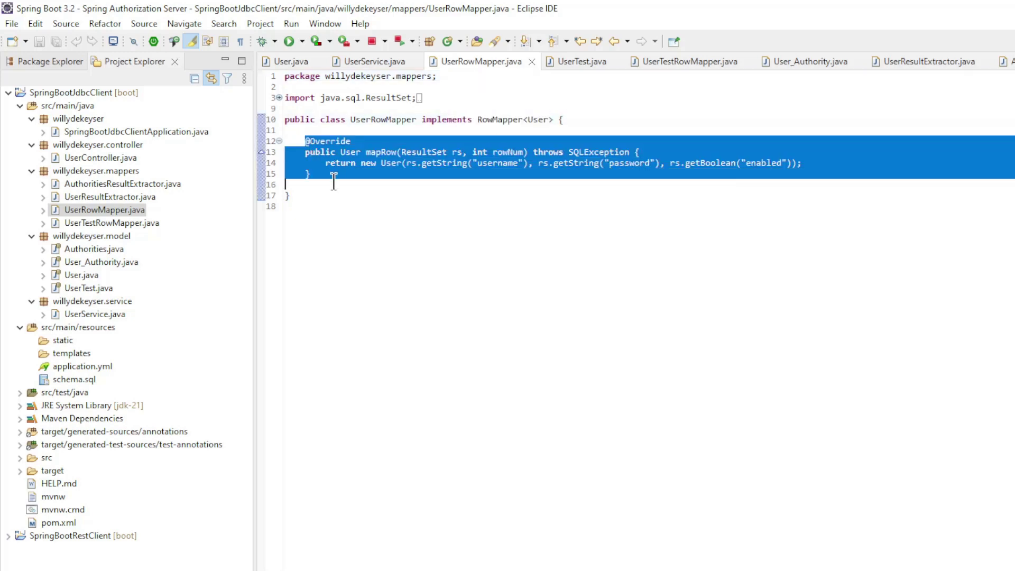
pyautogui.click(367, 218)
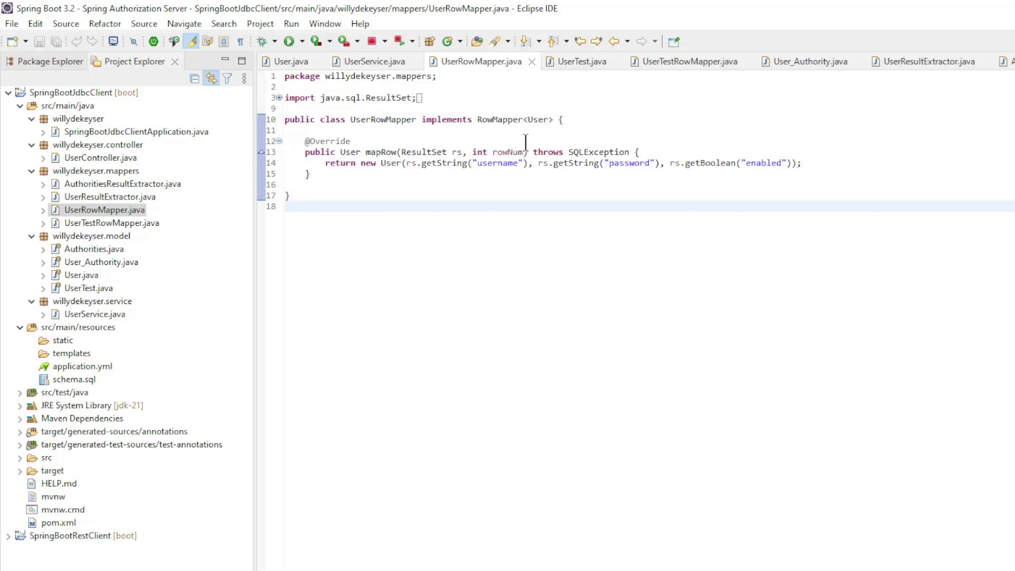
pyautogui.click(374, 60)
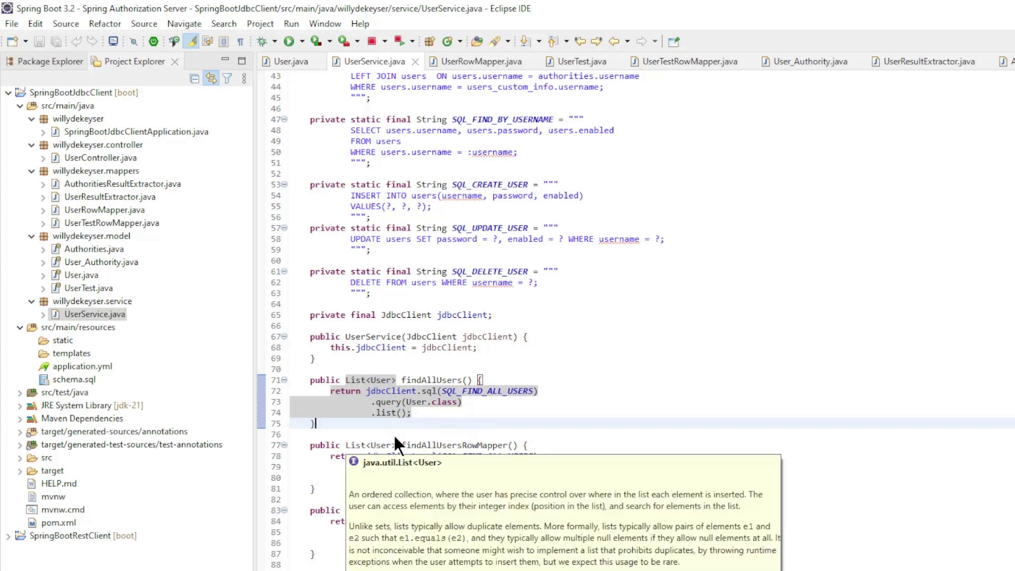
pyautogui.click(580, 62)
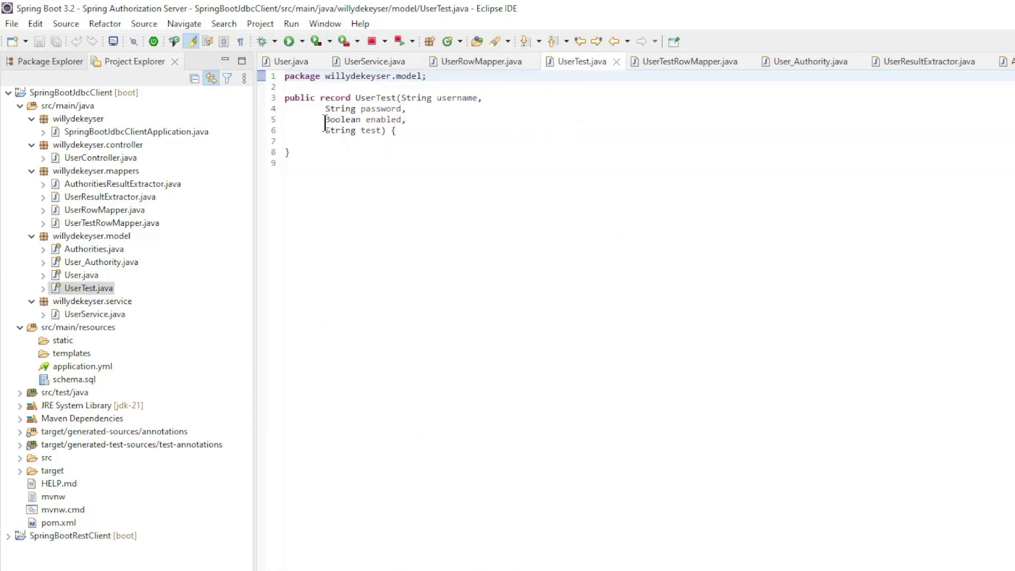
pyautogui.moveTo(324, 130); pyautogui.dragTo(379, 131)
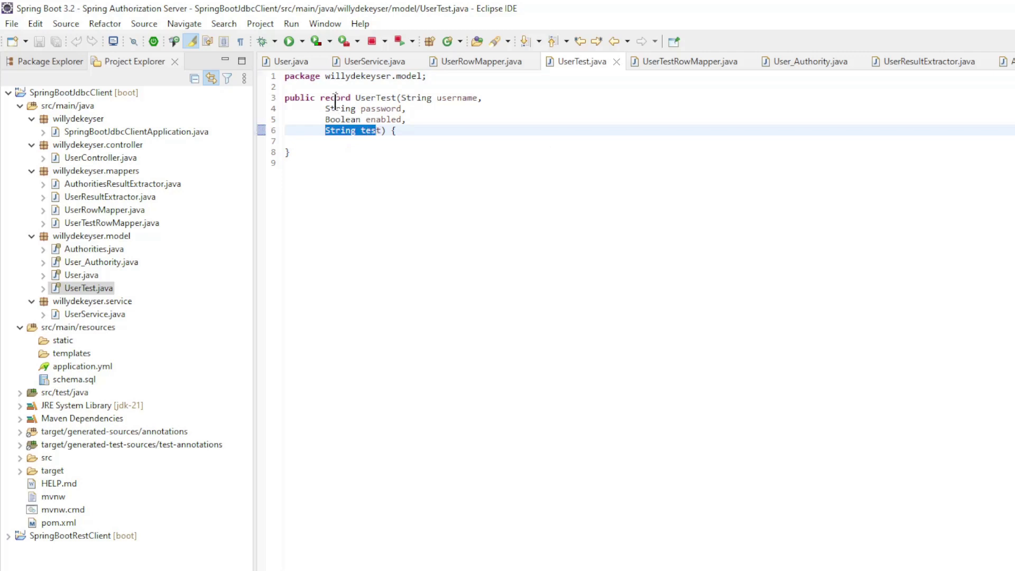
pyautogui.moveTo(335, 98); pyautogui.dragTo(418, 120)
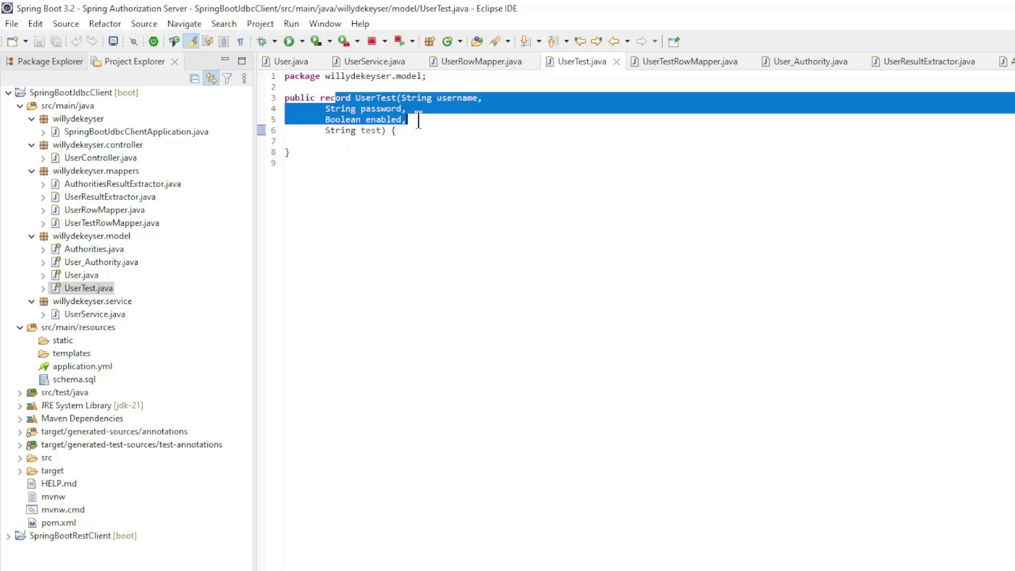
pyautogui.click(474, 127)
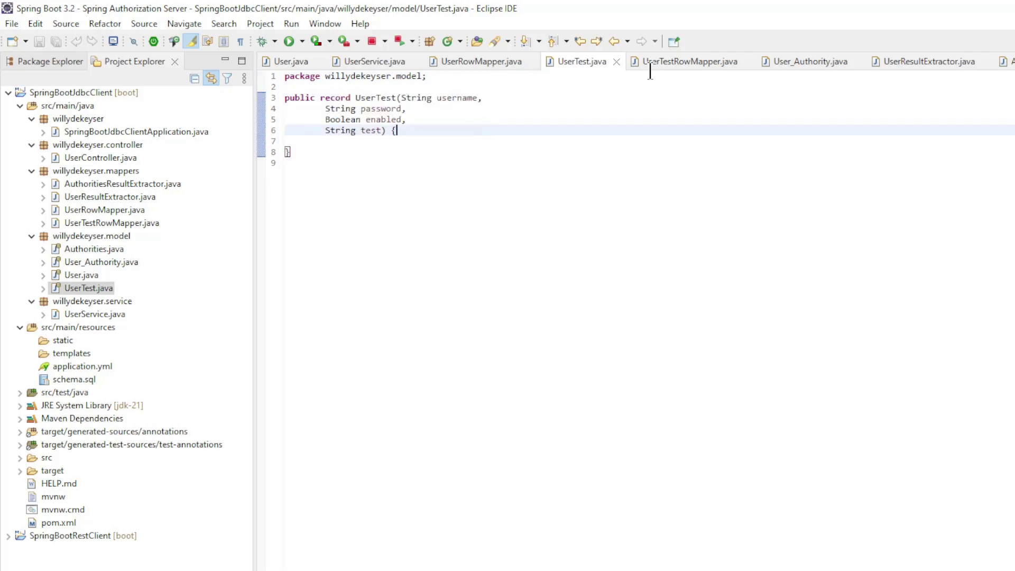
pyautogui.click(673, 70)
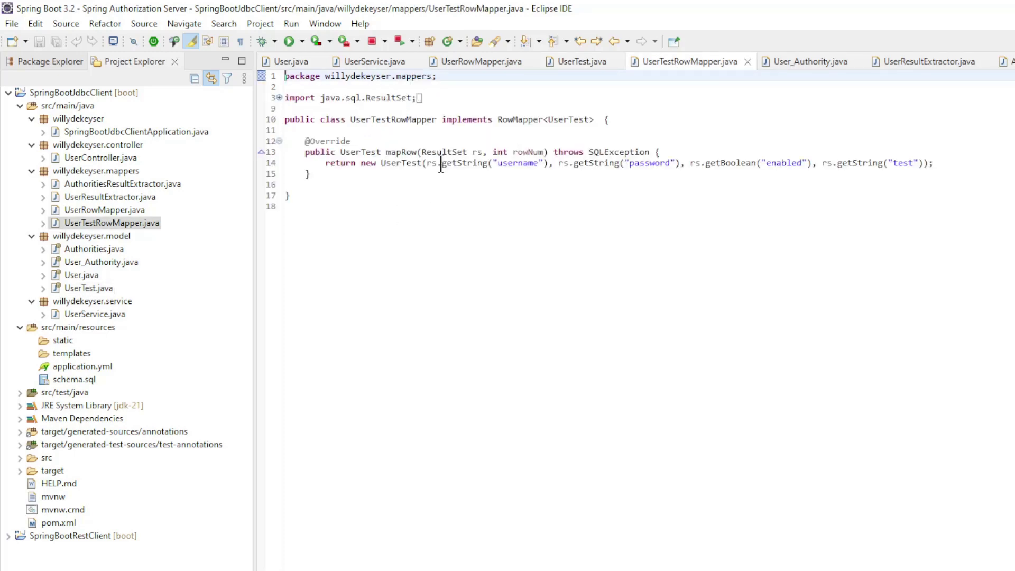
pyautogui.moveTo(441, 164)
pyautogui.mouseDown()
pyautogui.moveTo(645, 165)
pyautogui.moveTo(834, 200)
pyautogui.mouseUp()
pyautogui.click(833, 202)
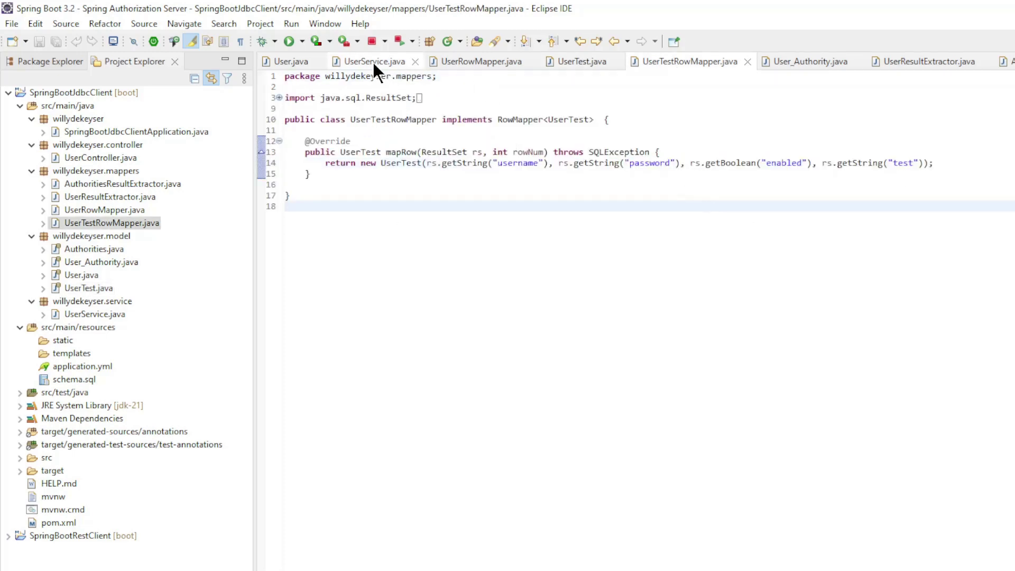
pyautogui.scroll(8, 433, 260)
pyautogui.scroll(6, 434, 260)
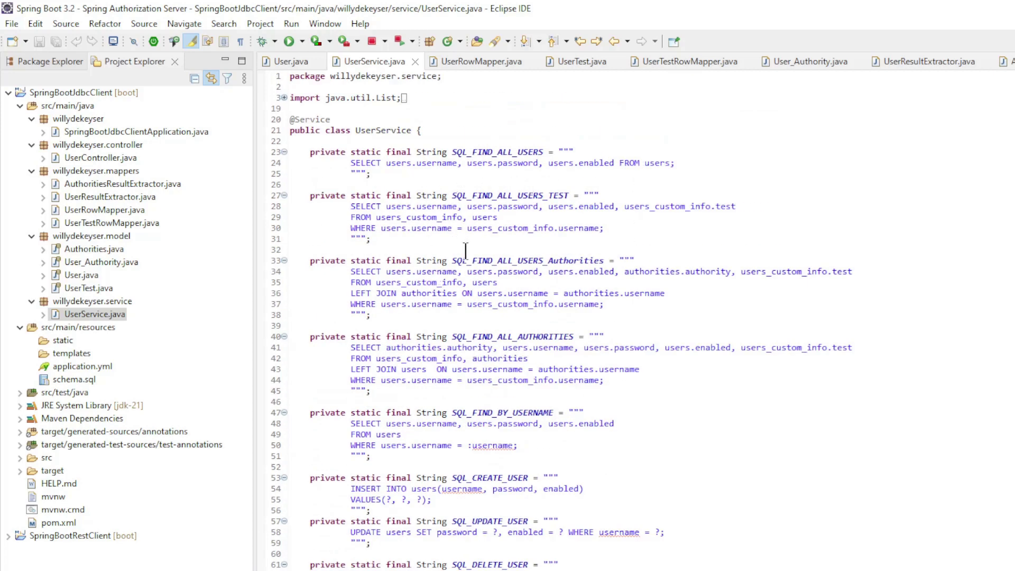
pyautogui.moveTo(426, 227); pyautogui.dragTo(611, 232)
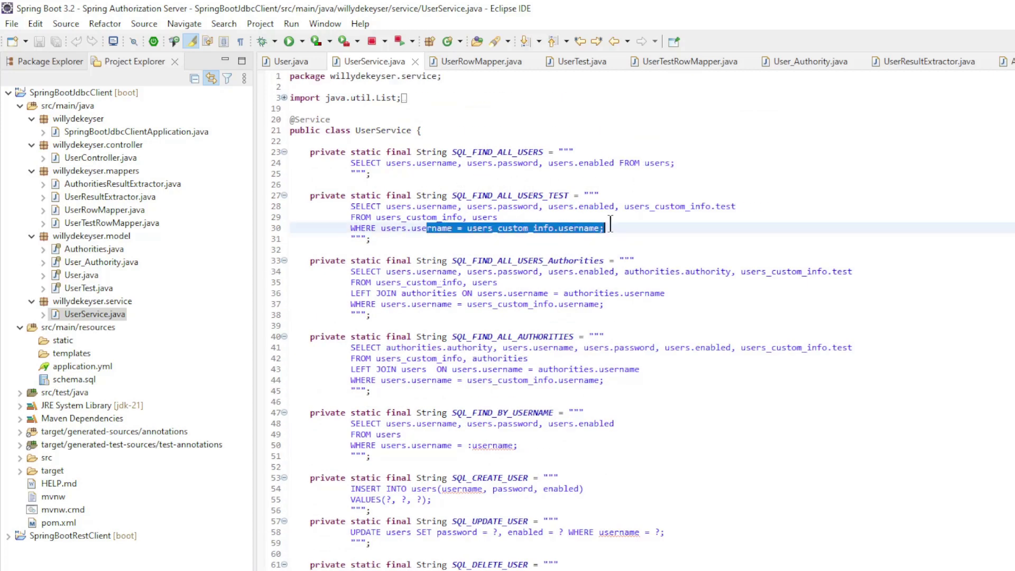
pyautogui.scroll(-6, 610, 232)
pyautogui.scroll(-4, 611, 231)
pyautogui.scroll(-3, 611, 231)
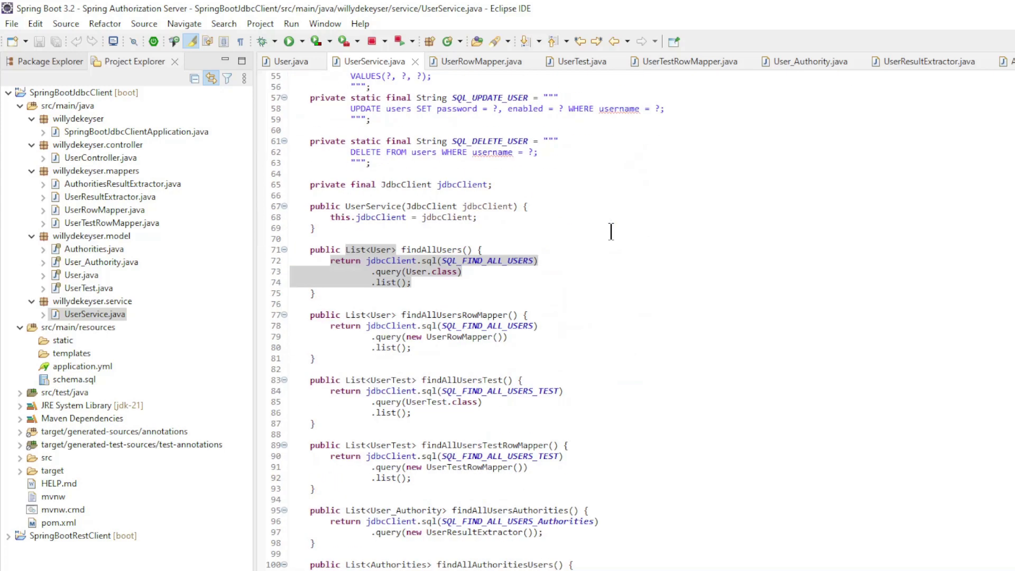
pyautogui.scroll(-1, 611, 231)
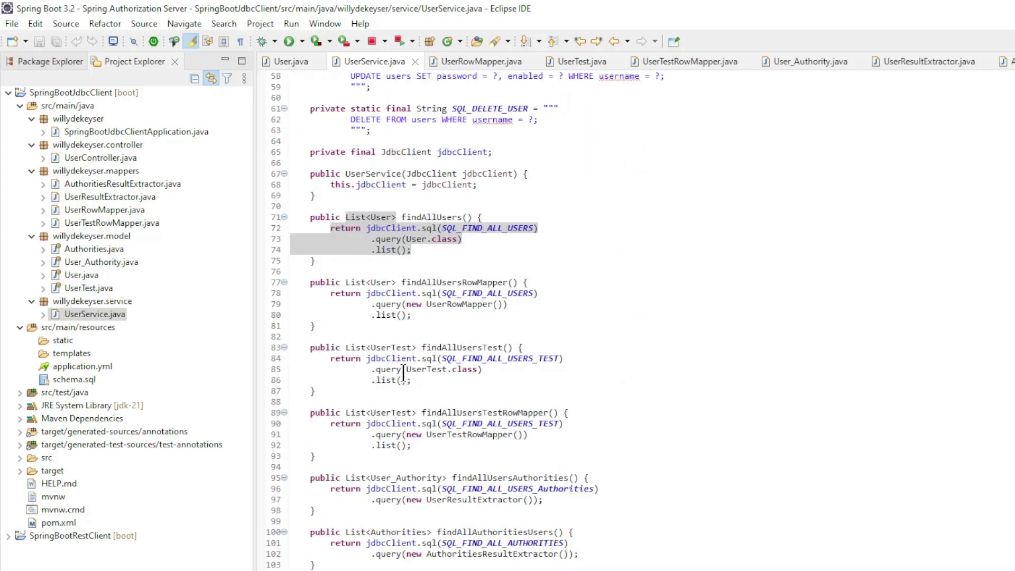
pyautogui.moveTo(402, 370); pyautogui.dragTo(496, 371)
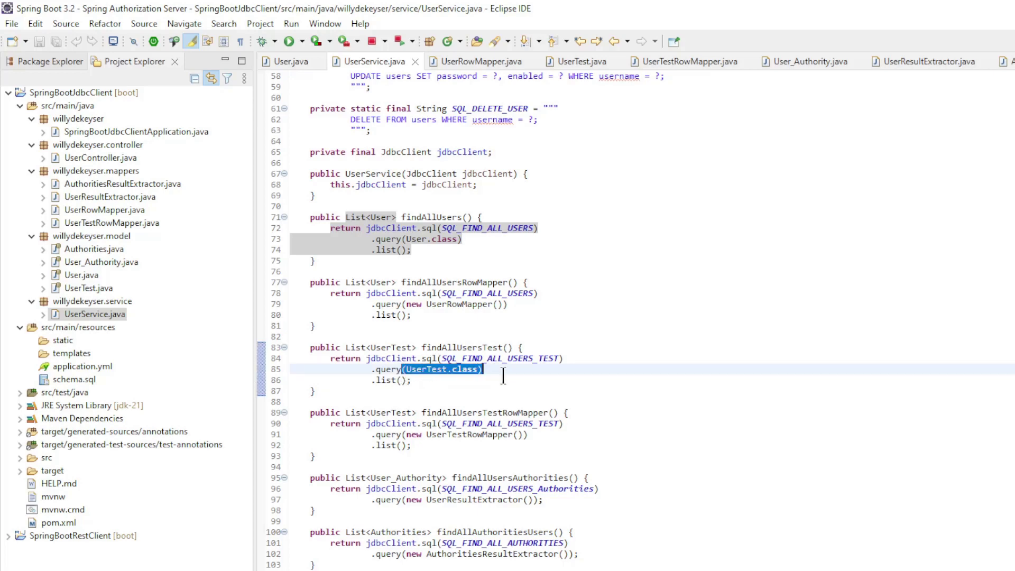
pyautogui.click(502, 374)
pyautogui.moveTo(405, 434); pyautogui.dragTo(530, 434)
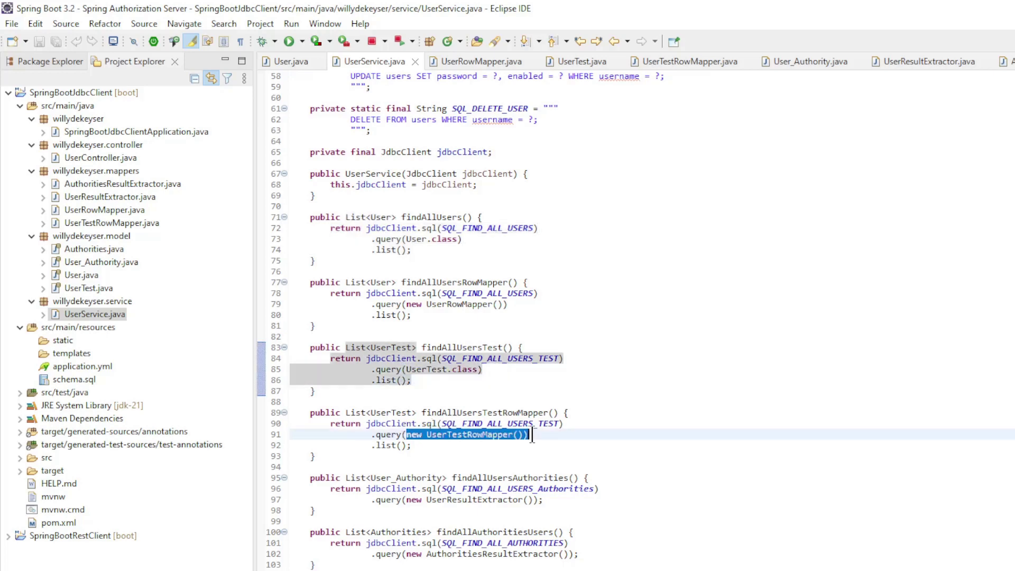
pyautogui.scroll(-1, 551, 405)
pyautogui.scroll(-1, 553, 401)
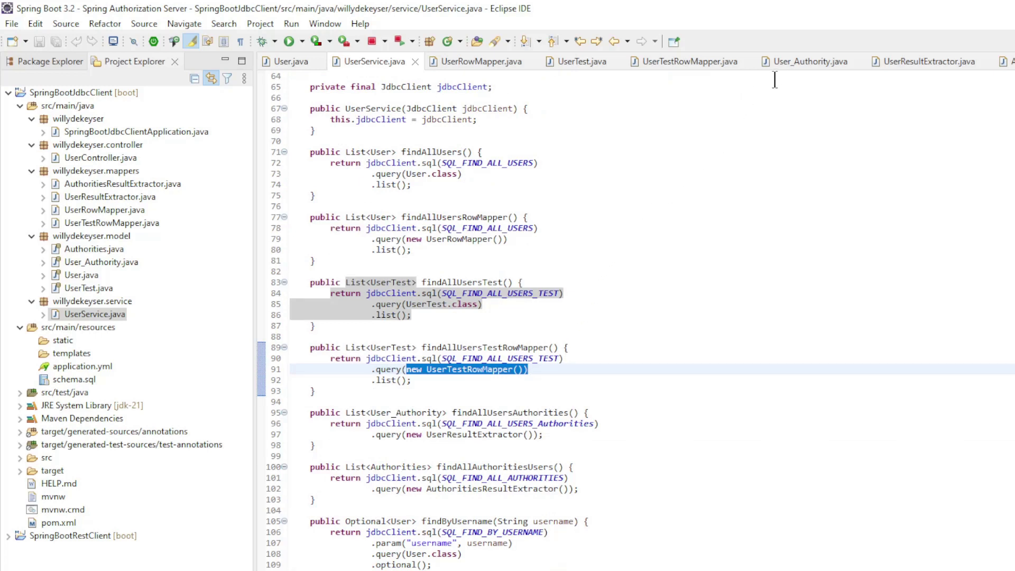
# Highlight the User_Authority record header, its first field and its authority list field.
pyautogui.click(793, 61)
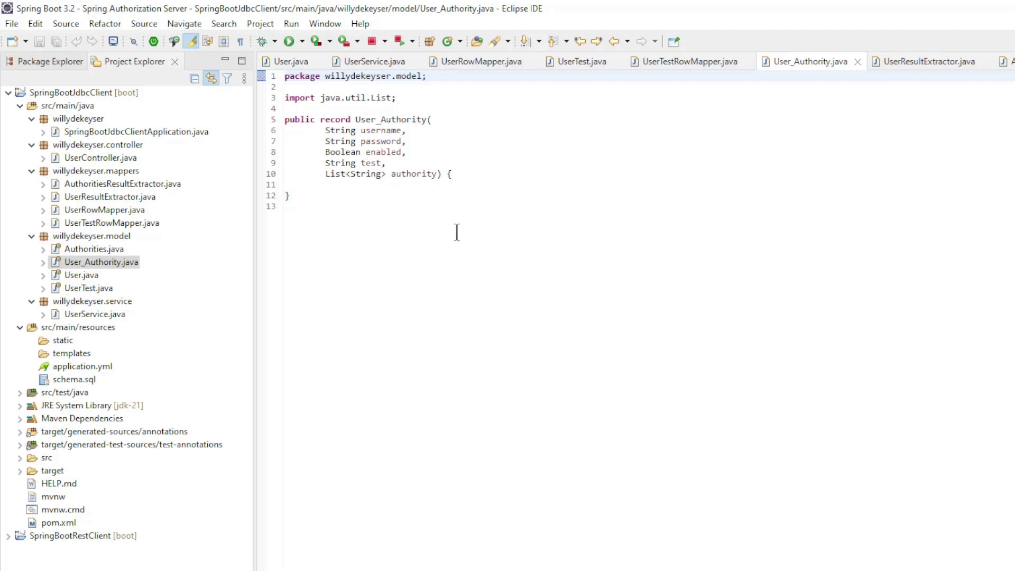
pyautogui.moveTo(320, 119); pyautogui.dragTo(387, 164)
pyautogui.click(369, 233)
pyautogui.moveTo(327, 172); pyautogui.dragTo(449, 181)
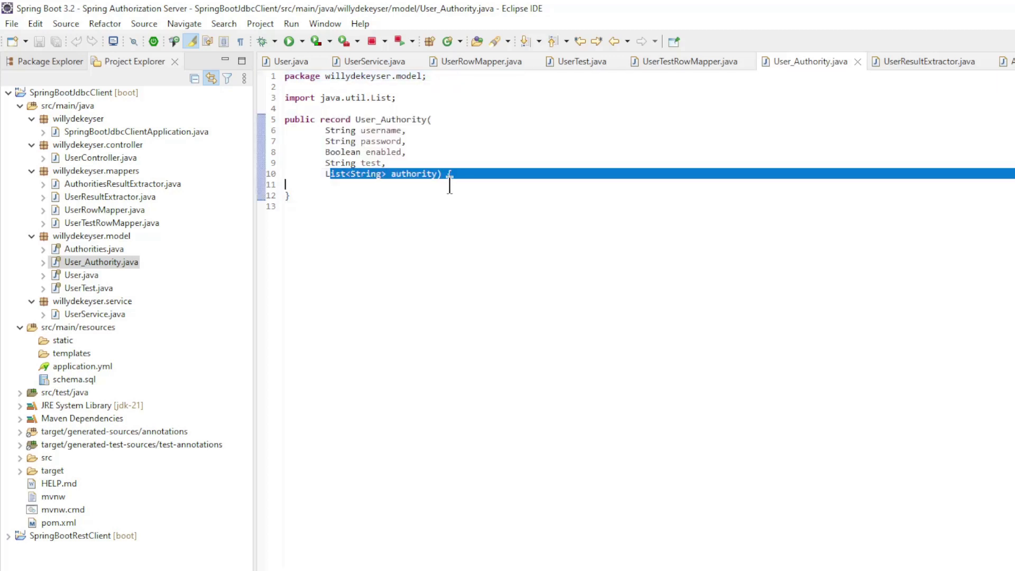
pyautogui.click(463, 222)
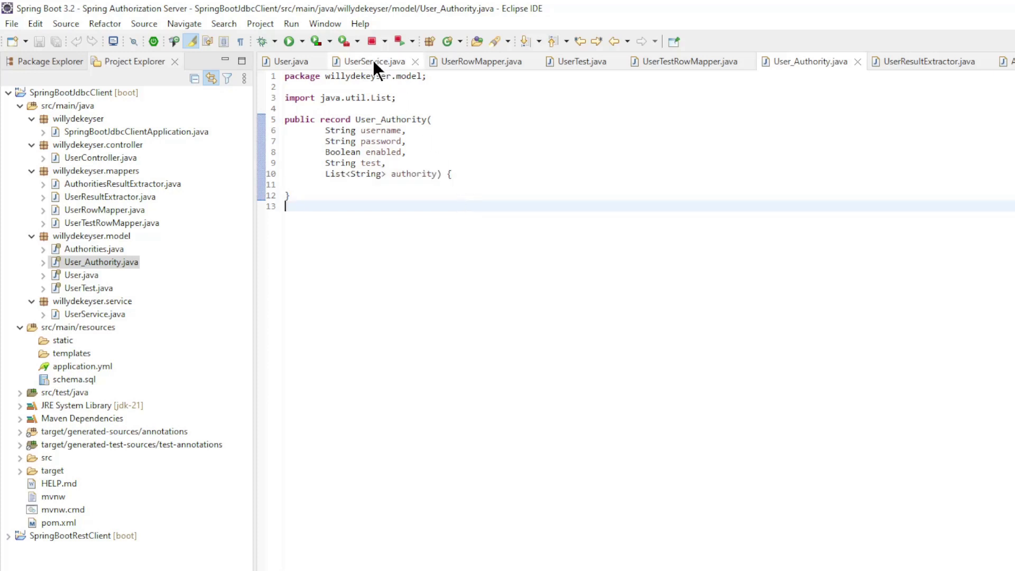
pyautogui.click(918, 61)
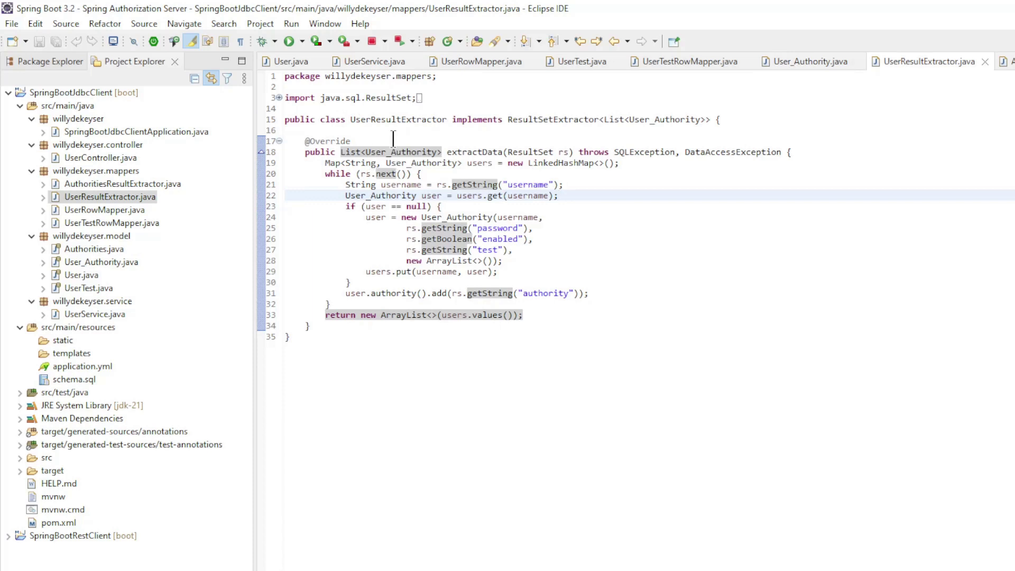
pyautogui.moveTo(350, 119); pyautogui.dragTo(631, 119)
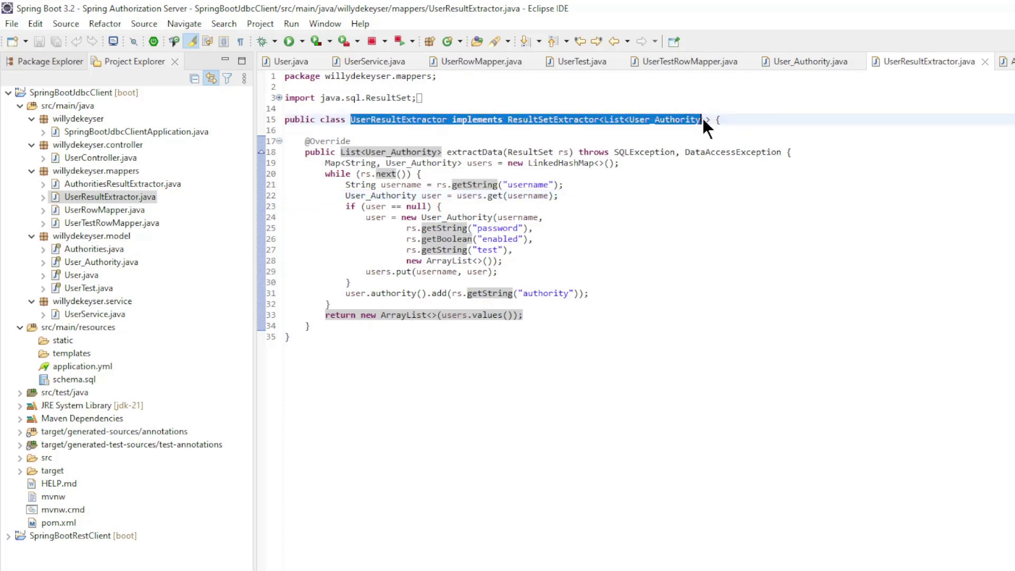
pyautogui.moveTo(703, 123); pyautogui.dragTo(712, 119)
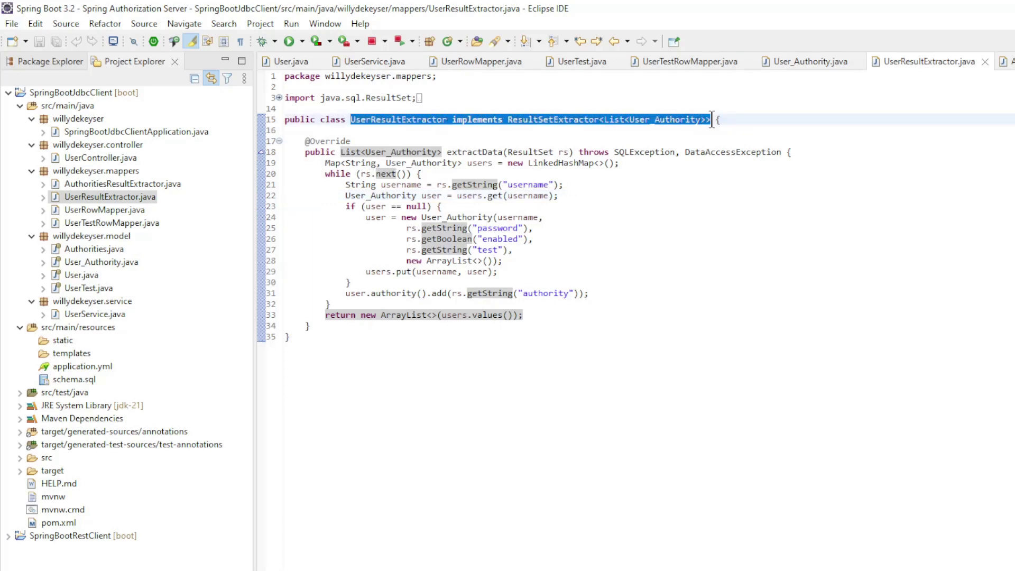
pyautogui.click(701, 210)
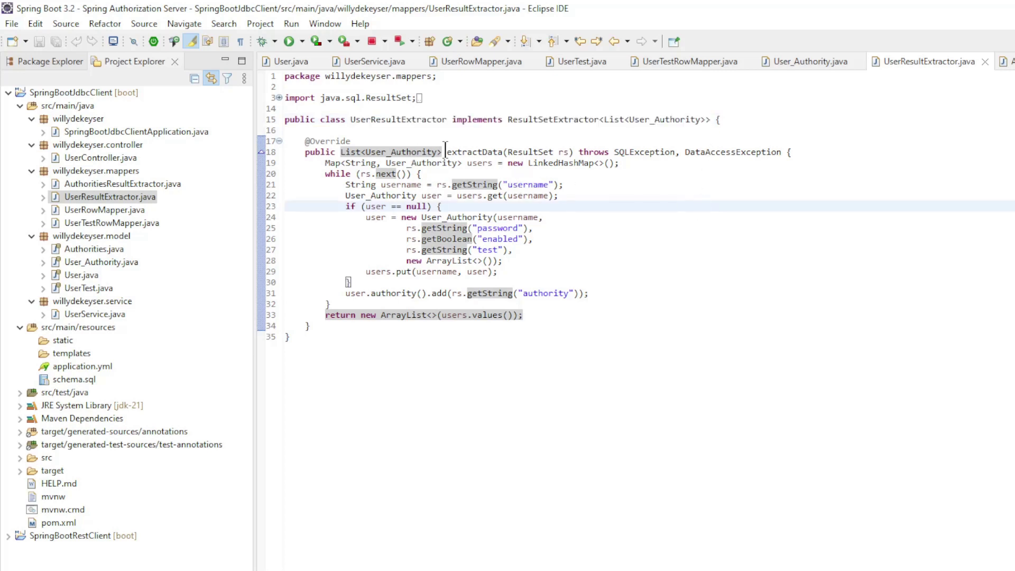
pyautogui.moveTo(446, 151); pyautogui.dragTo(508, 152)
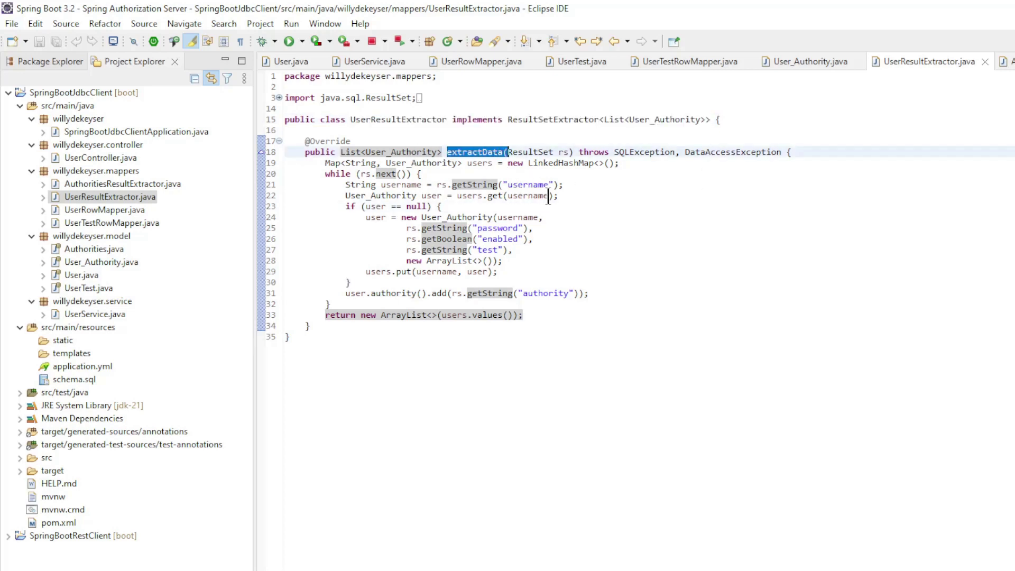
pyautogui.click(630, 238)
pyautogui.moveTo(326, 164); pyautogui.dragTo(623, 163)
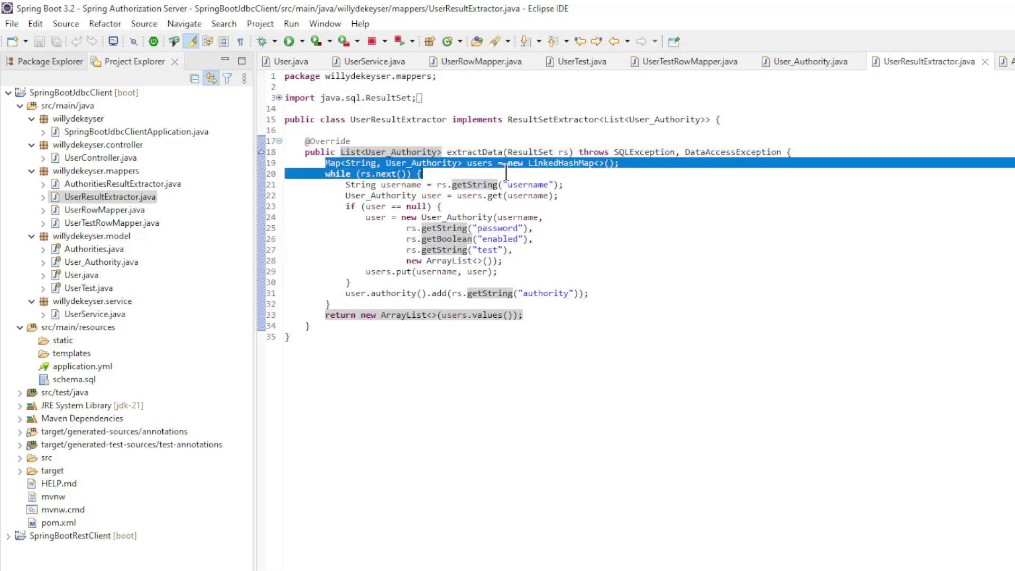
pyautogui.click(632, 217)
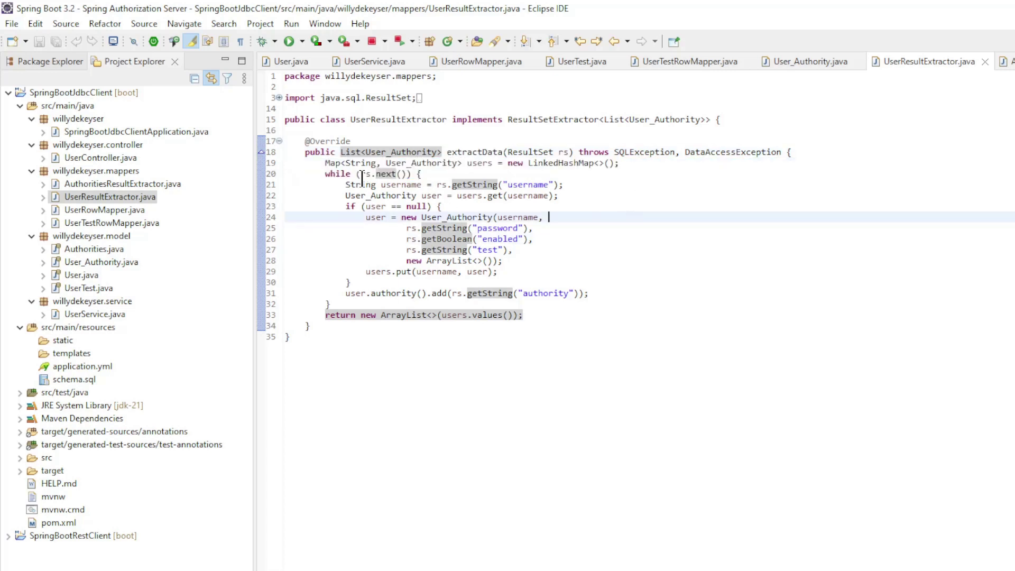
pyautogui.click(352, 174)
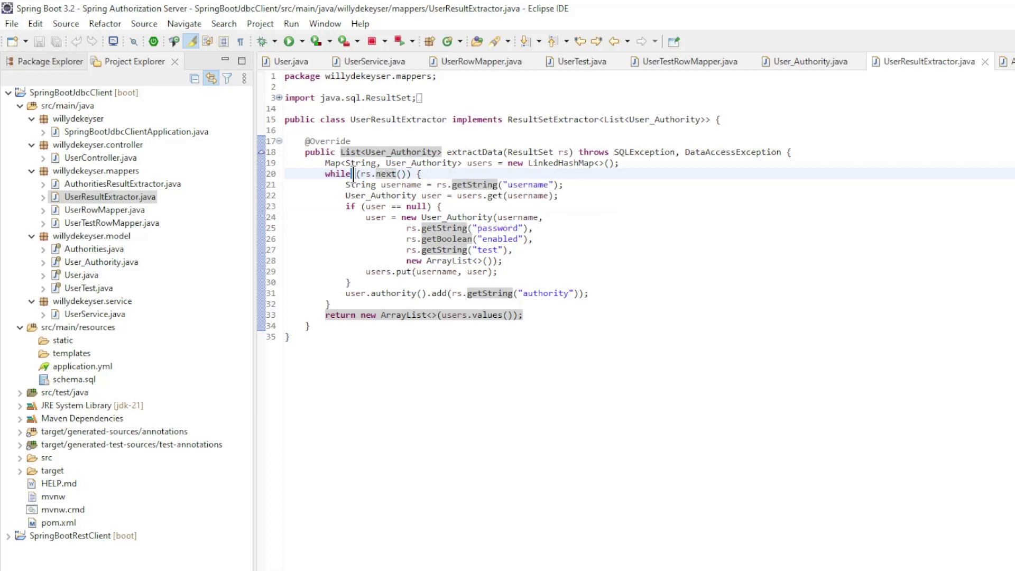
pyautogui.moveTo(528, 162); pyautogui.dragTo(595, 163)
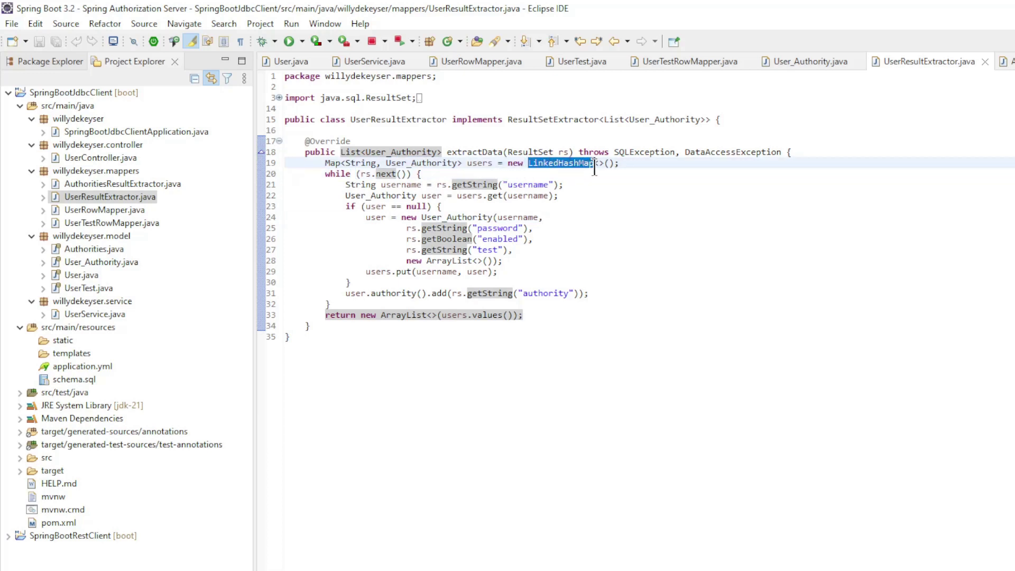
pyautogui.click(595, 194)
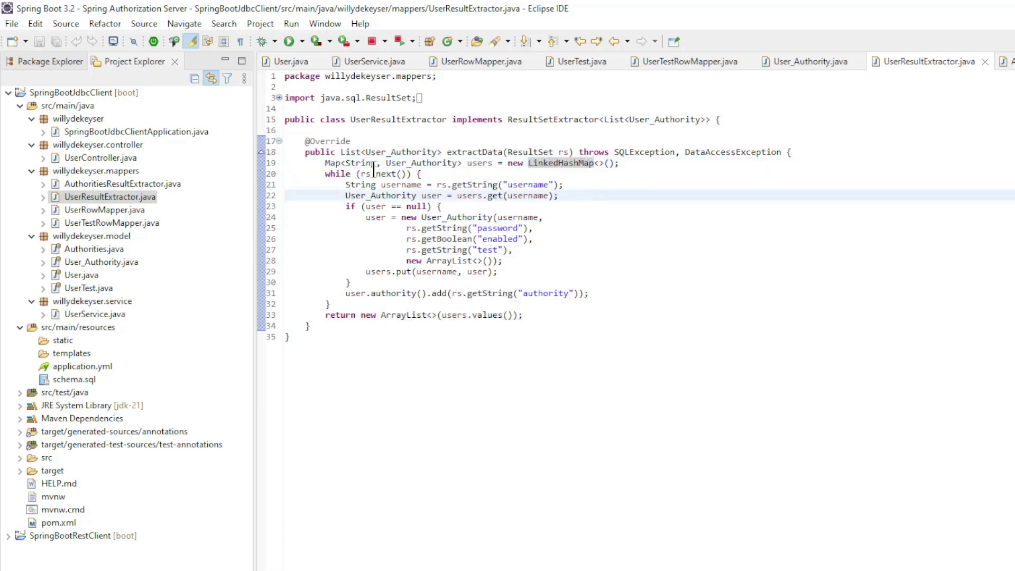
pyautogui.moveTo(356, 174); pyautogui.dragTo(410, 173)
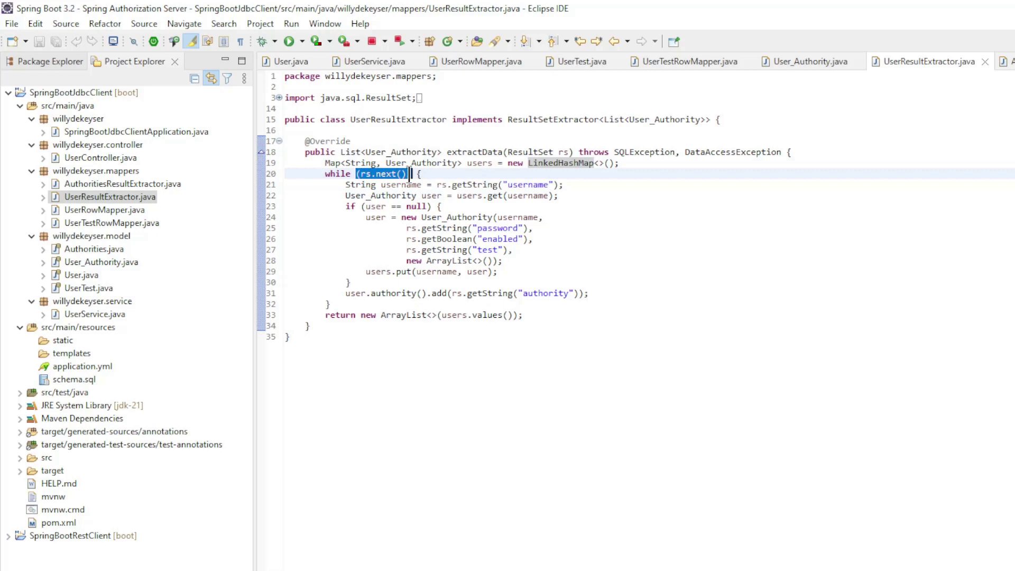
pyautogui.click(604, 227)
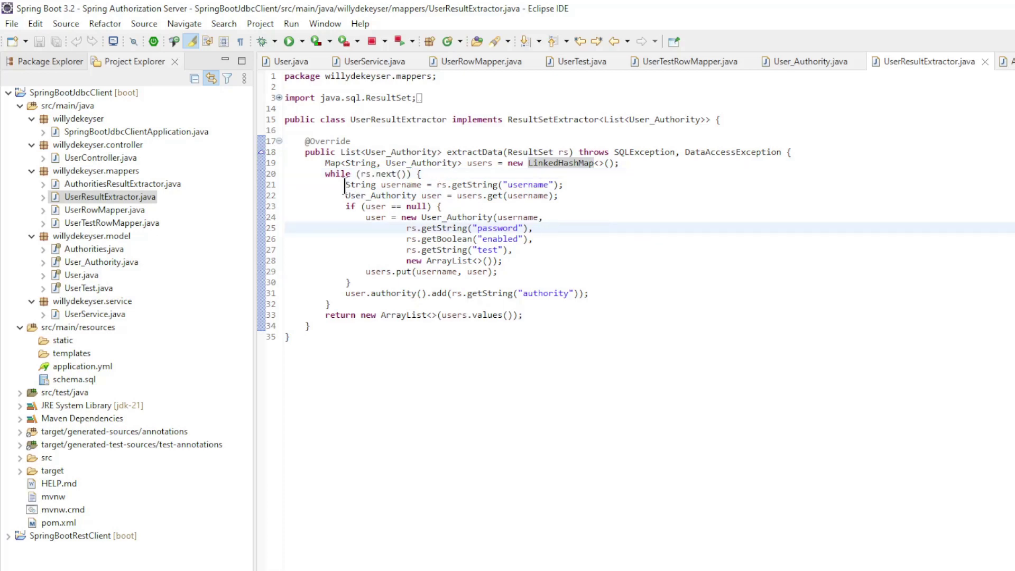
pyautogui.moveTo(346, 184); pyautogui.dragTo(583, 184)
pyautogui.click(584, 227)
pyautogui.moveTo(372, 194); pyautogui.dragTo(568, 196)
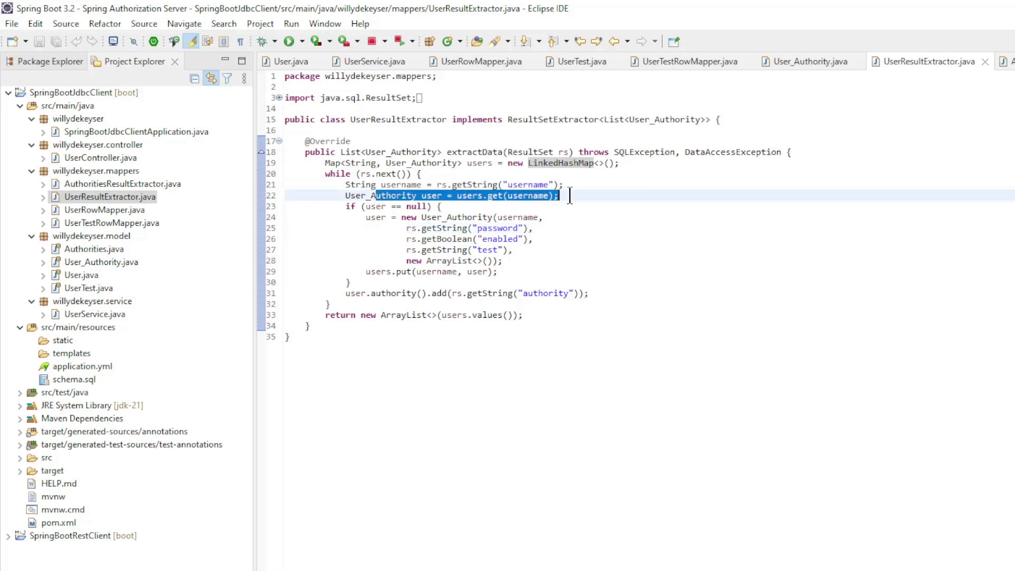
pyautogui.click(594, 230)
pyautogui.moveTo(346, 207); pyautogui.dragTo(405, 280)
pyautogui.click(536, 261)
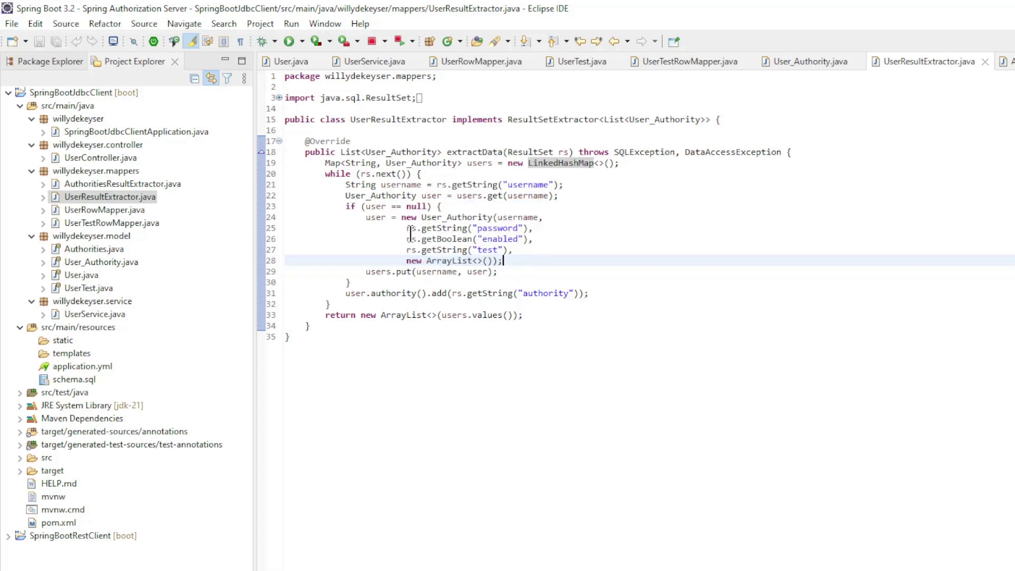
pyautogui.moveTo(363, 217); pyautogui.dragTo(544, 272)
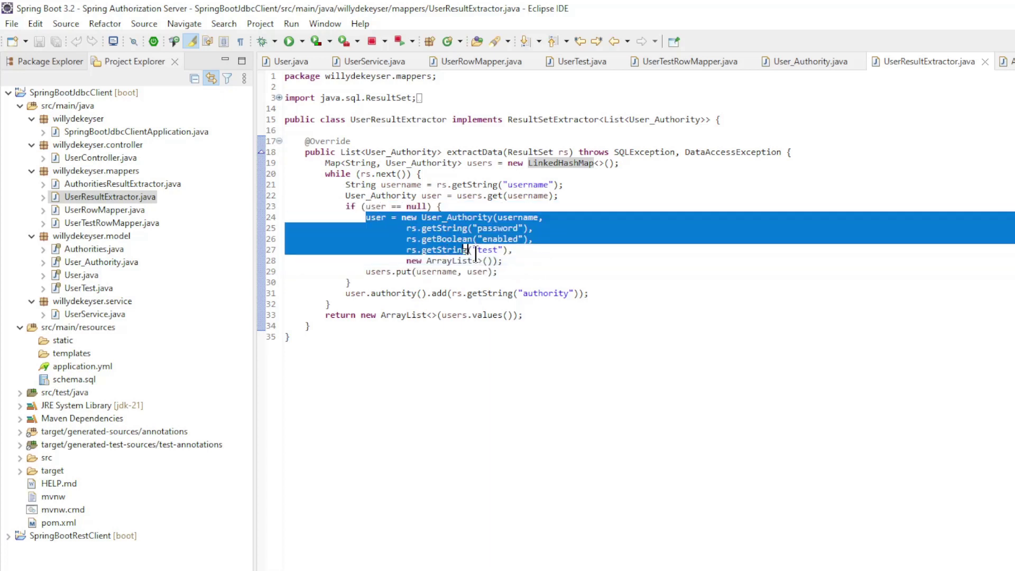
pyautogui.click(544, 281)
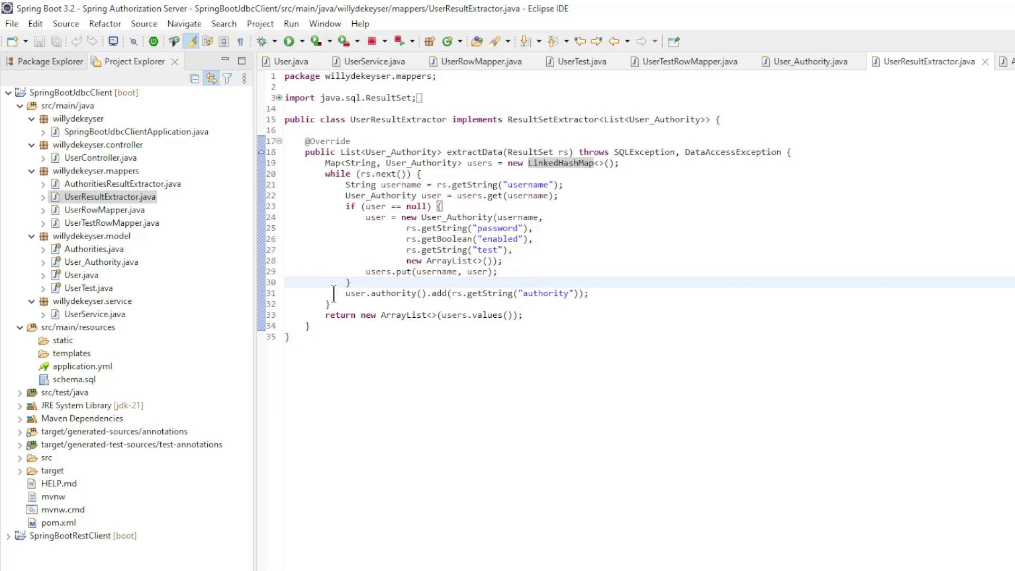
pyautogui.moveTo(350, 293); pyautogui.dragTo(609, 297)
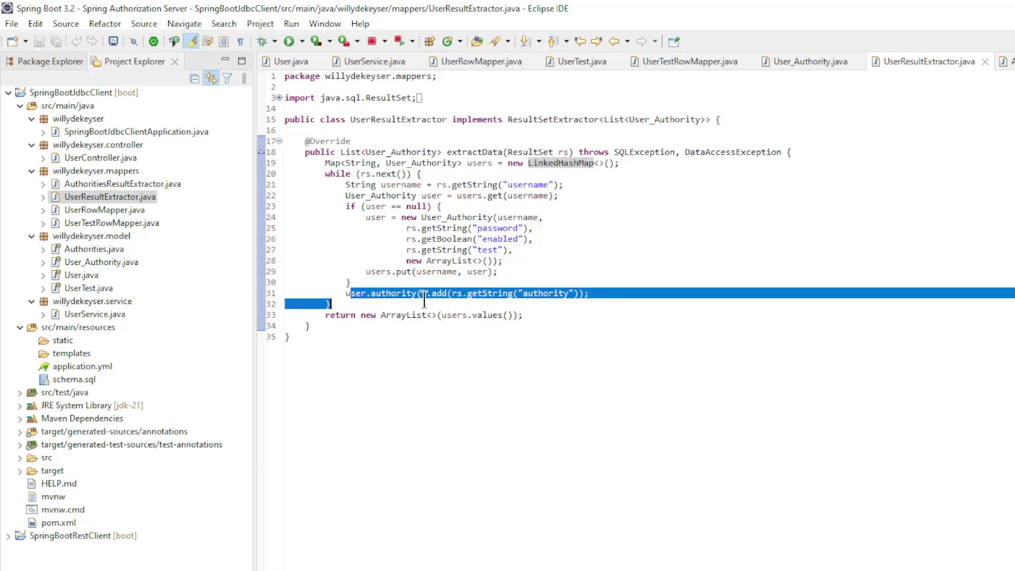
pyautogui.click(610, 294)
pyautogui.moveTo(362, 205); pyautogui.dragTo(432, 207)
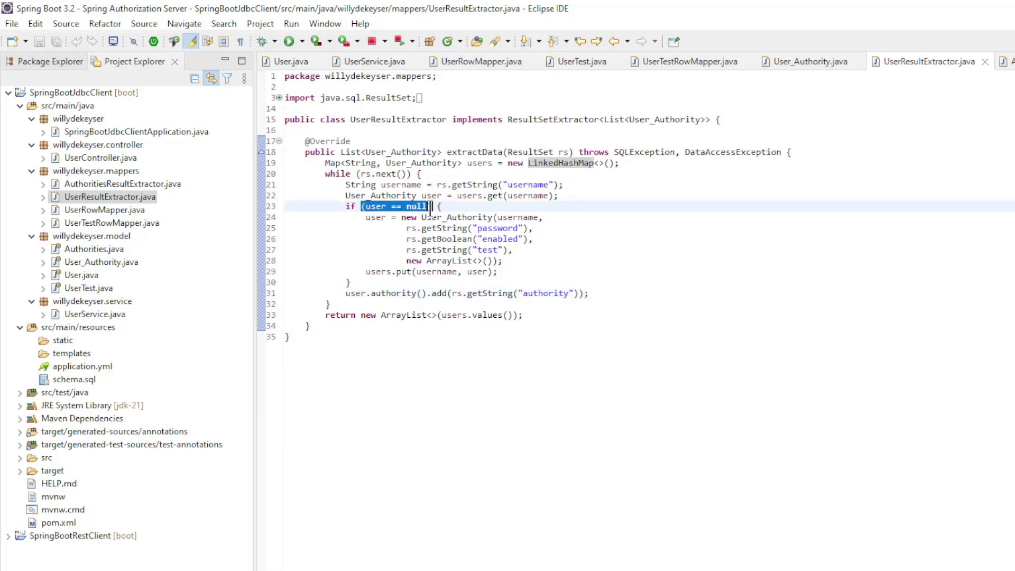
pyautogui.click(433, 365)
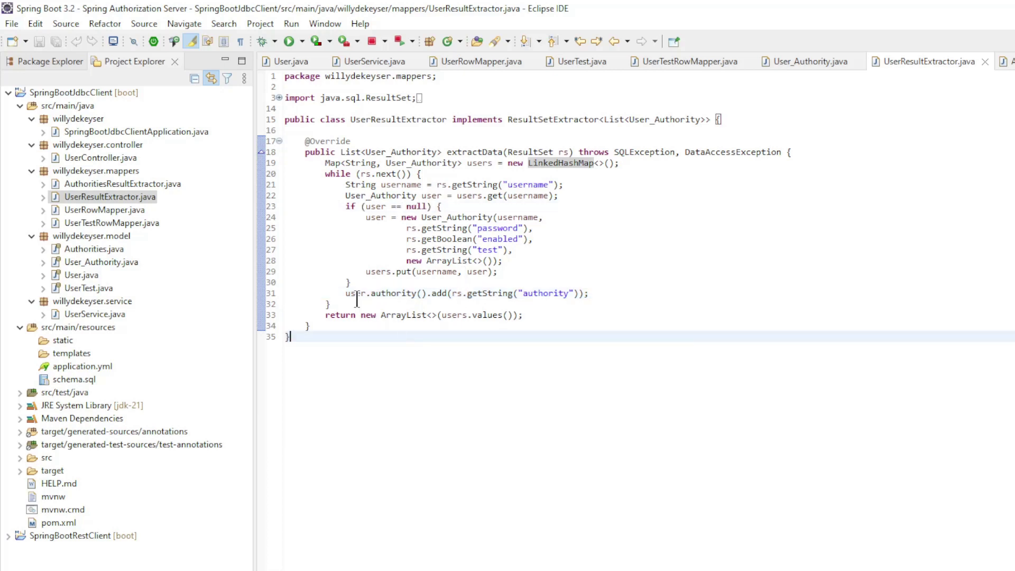
pyautogui.moveTo(350, 293); pyautogui.dragTo(589, 319)
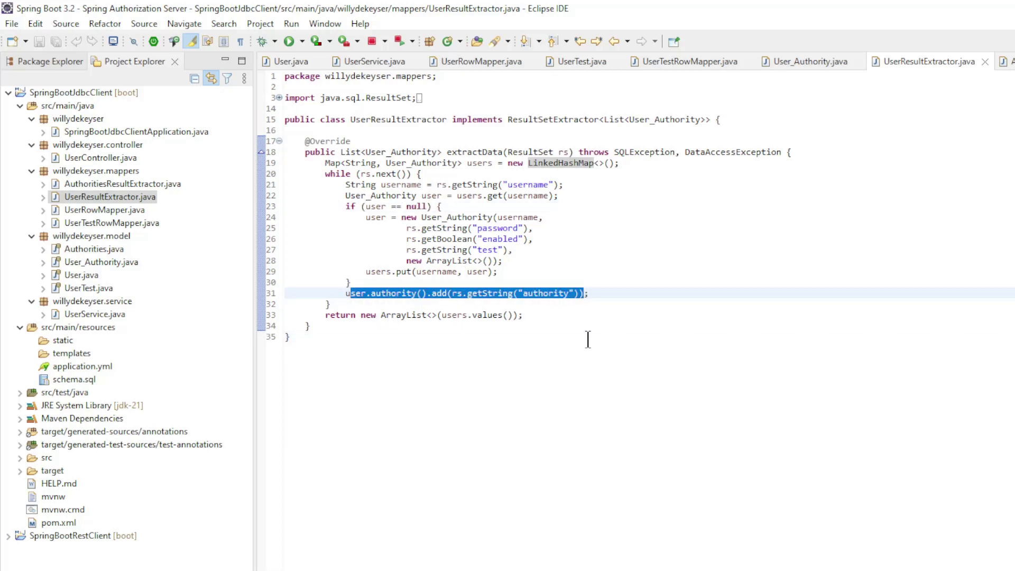
pyautogui.click(522, 354)
pyautogui.moveTo(351, 315); pyautogui.dragTo(548, 321)
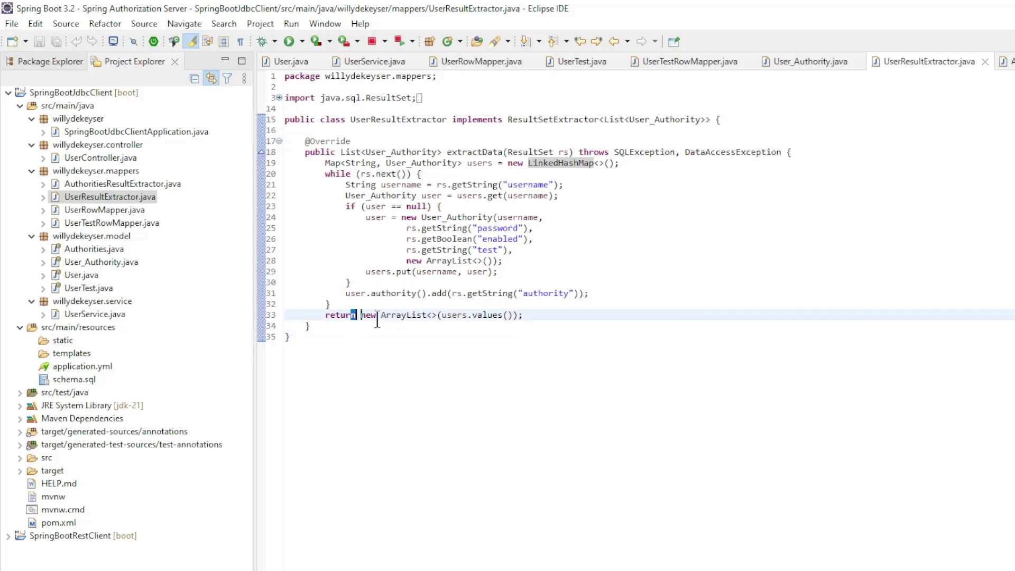
pyautogui.click(543, 337)
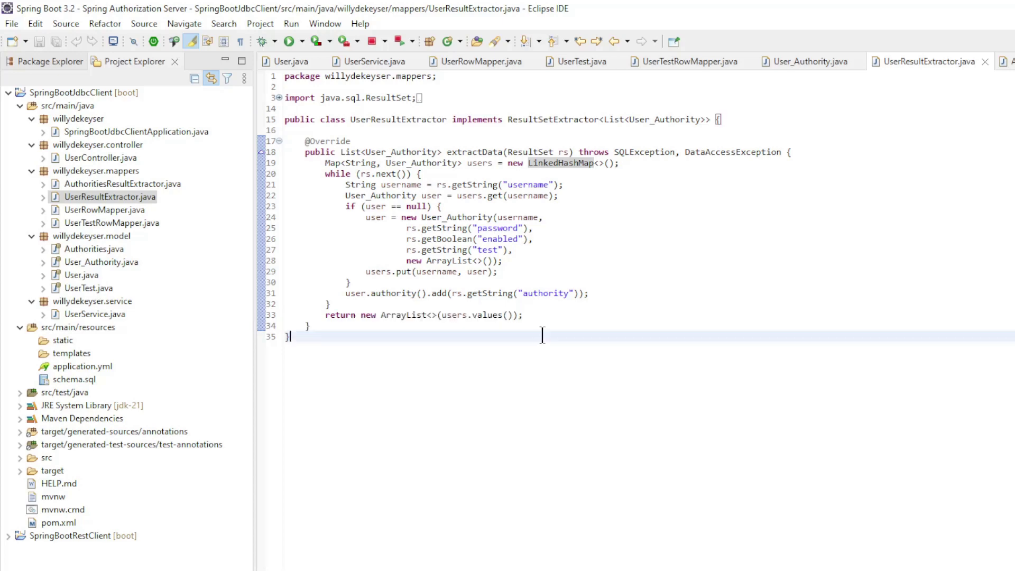
# Highlight the SQL_FIND_ALL_USERS_Authorities query and findAllUsersAuthorities method in UserService.
pyautogui.click(378, 59)
pyautogui.scroll(2, 497, 254)
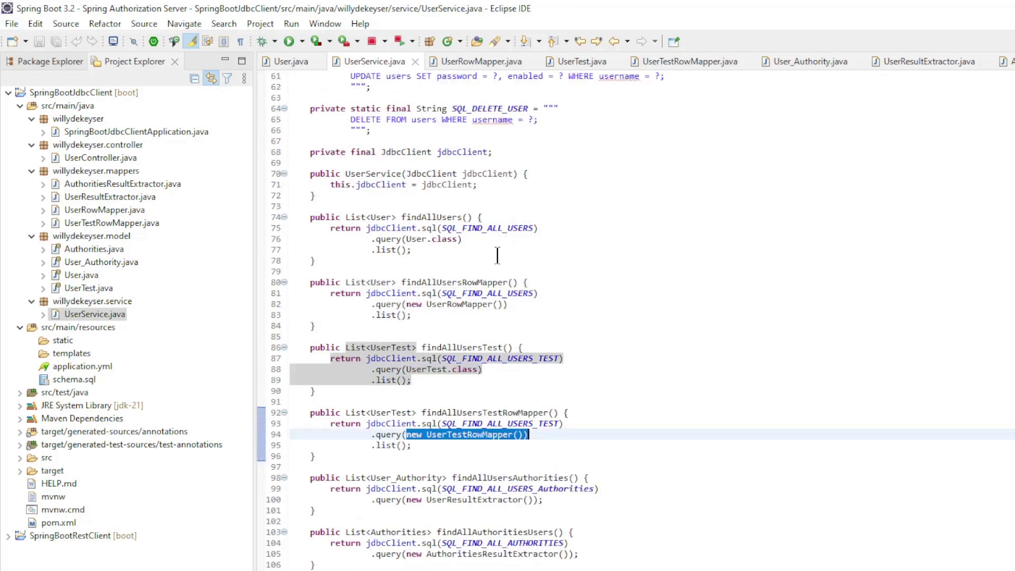
pyautogui.scroll(8, 497, 254)
pyautogui.scroll(1, 496, 254)
pyautogui.scroll(2, 496, 254)
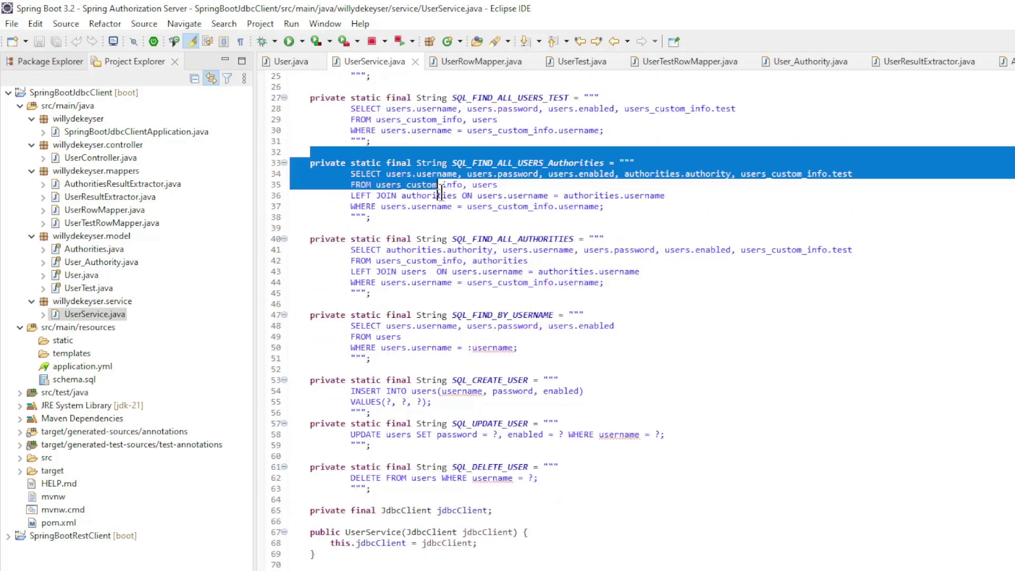
pyautogui.moveTo(347, 157); pyautogui.dragTo(463, 215)
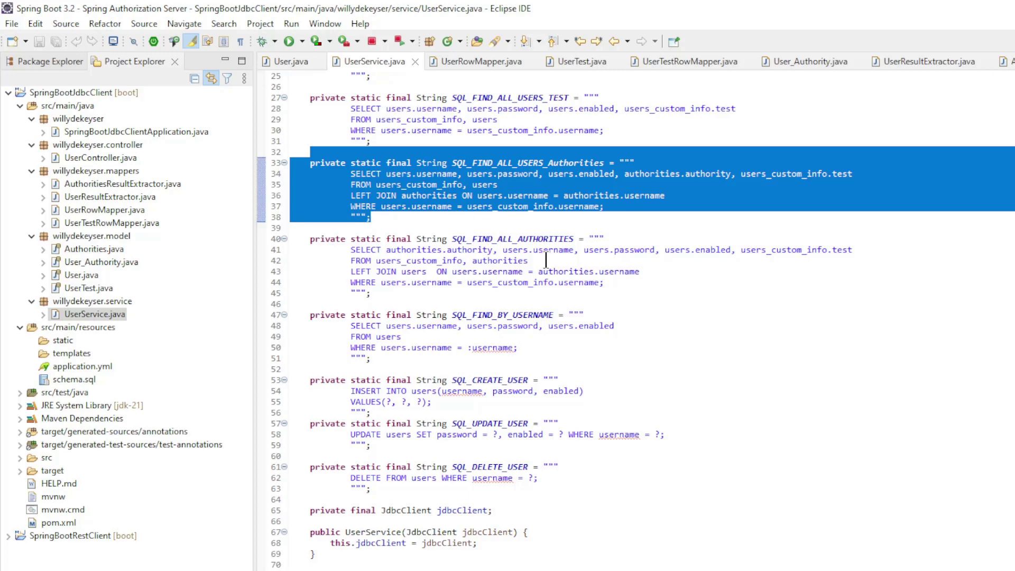
pyautogui.scroll(-2, 545, 260)
pyautogui.scroll(-6, 545, 259)
pyautogui.scroll(-3, 546, 260)
pyautogui.scroll(-2, 545, 259)
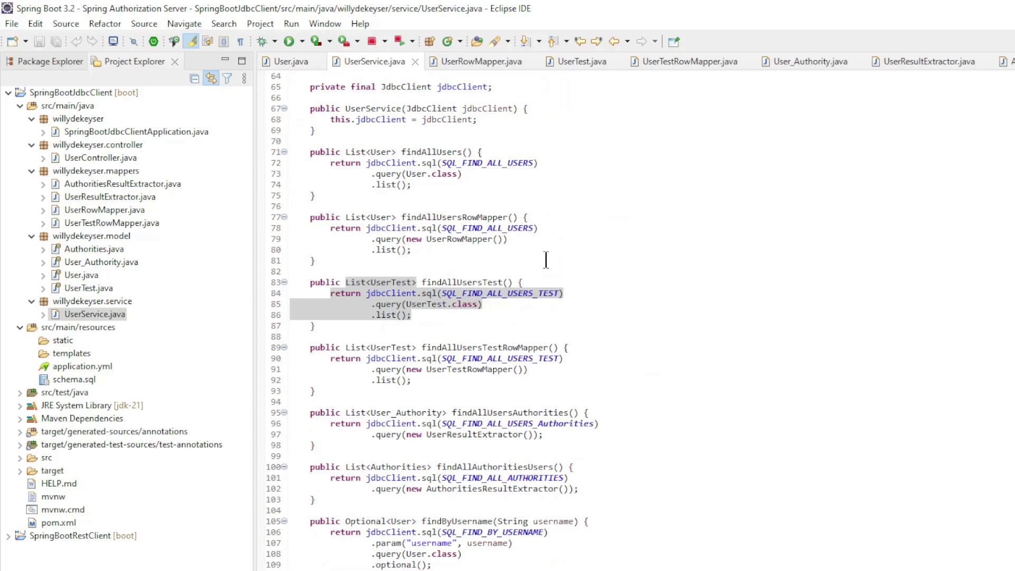
pyautogui.scroll(-2, 545, 259)
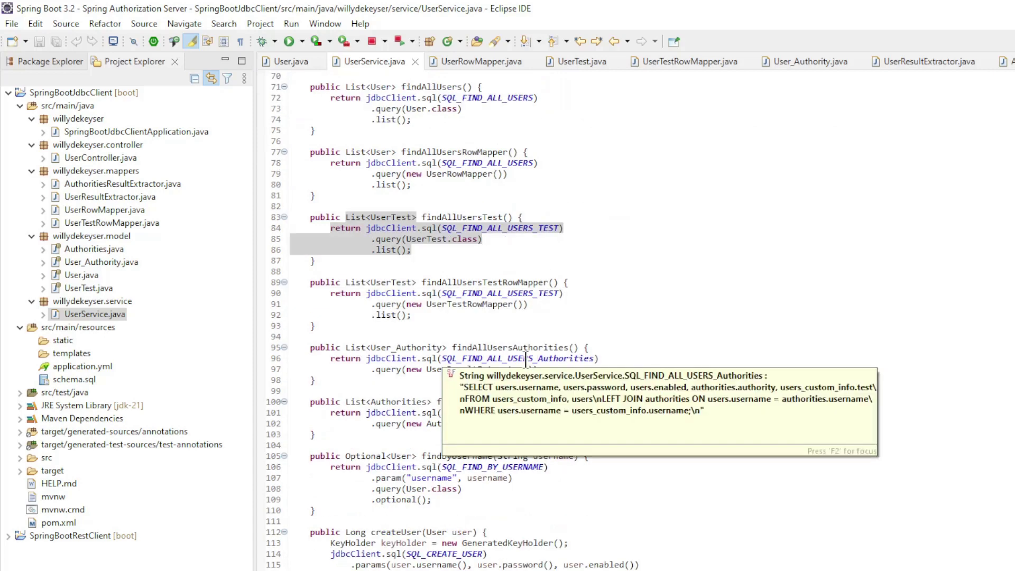
pyautogui.moveTo(428, 347); pyautogui.dragTo(539, 378)
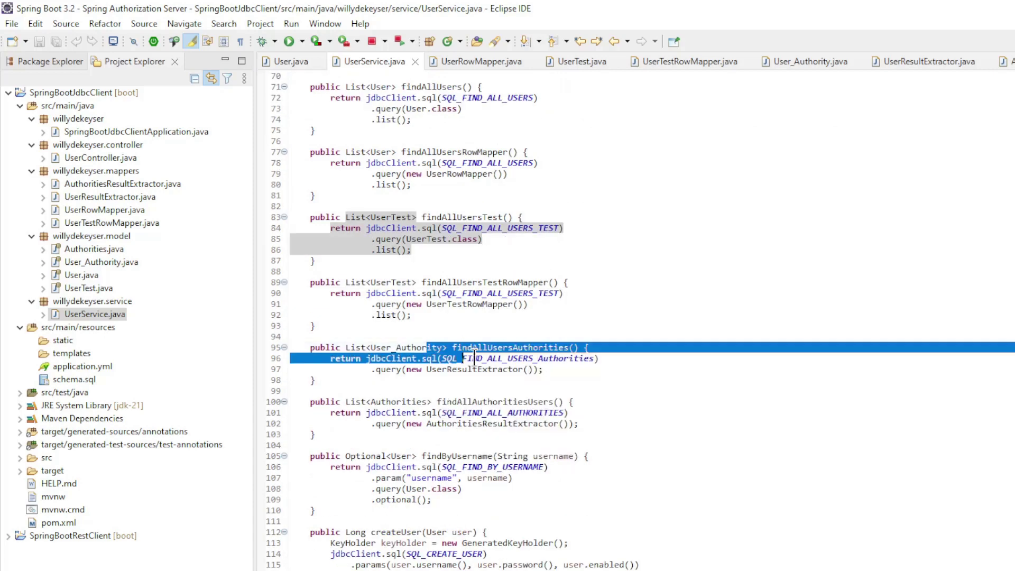
pyautogui.click(611, 403)
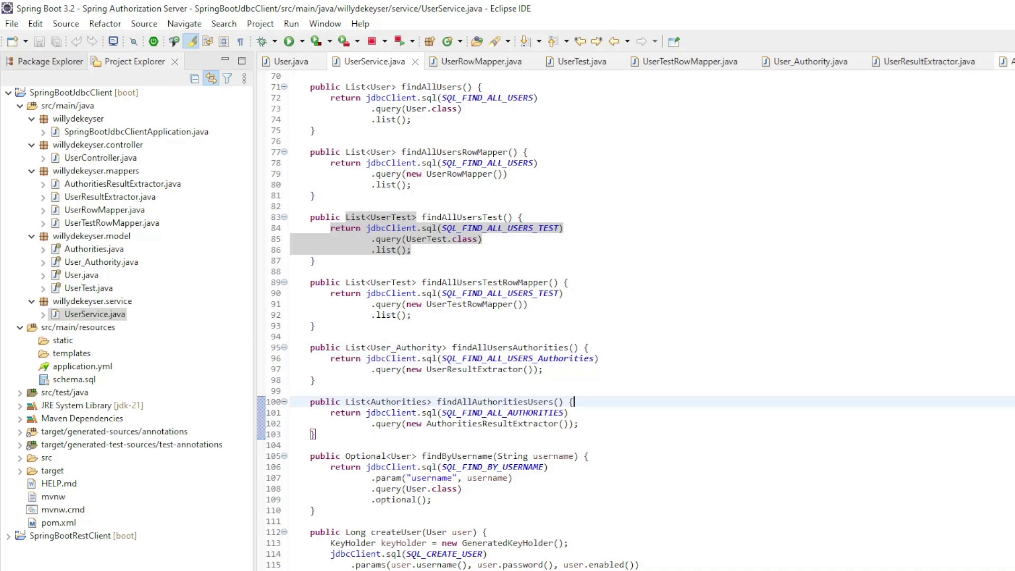
# Highlight the Authorities record's authority field and users list field.
pyautogui.click(1006, 61)
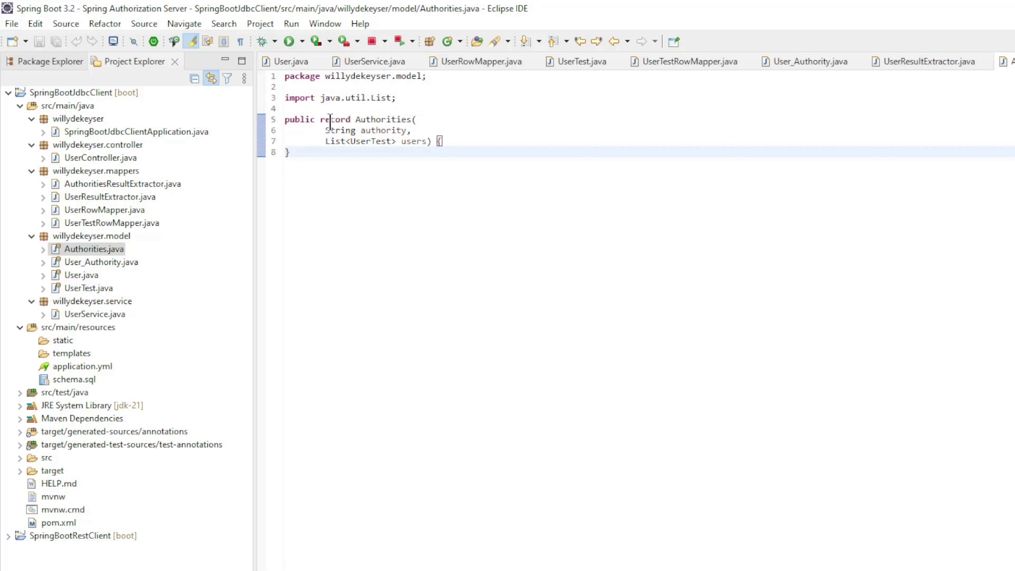
pyautogui.moveTo(323, 130); pyautogui.dragTo(418, 130)
pyautogui.click(353, 171)
pyautogui.moveTo(323, 142); pyautogui.dragTo(431, 141)
pyautogui.click(555, 164)
pyautogui.hotkey('ctrl', 'pageup')
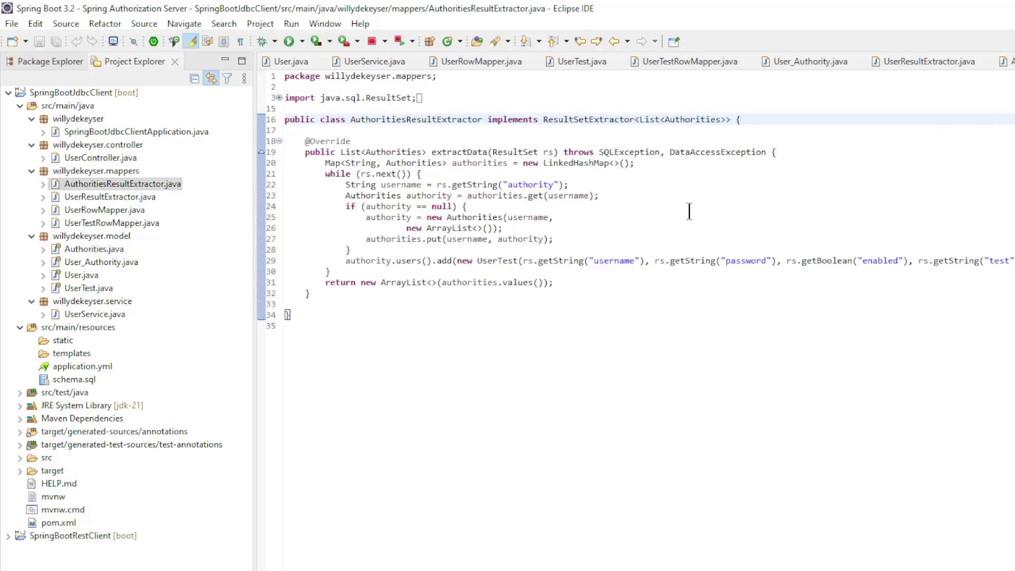
# Highlight the AuthoritiesResultExtractor class declaration and its extractData method signature.
pyautogui.moveTo(351, 119); pyautogui.dragTo(741, 119)
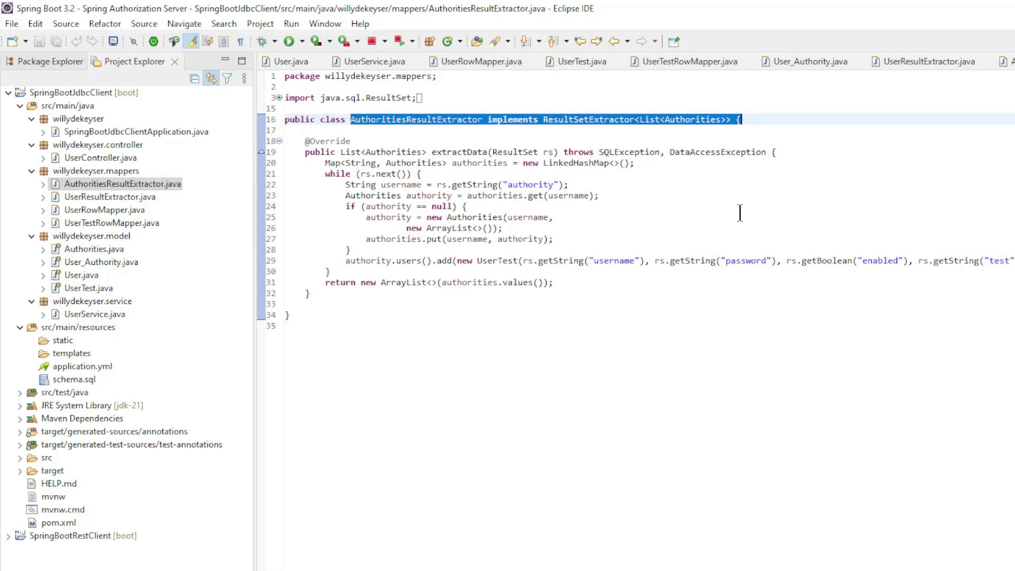
pyautogui.click(734, 212)
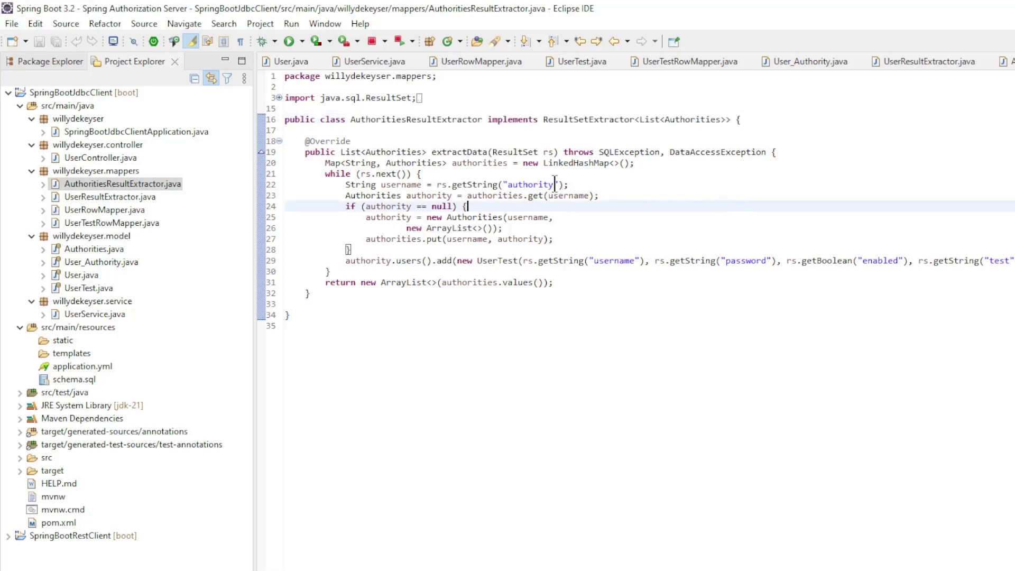
pyautogui.moveTo(423, 152); pyautogui.dragTo(513, 151)
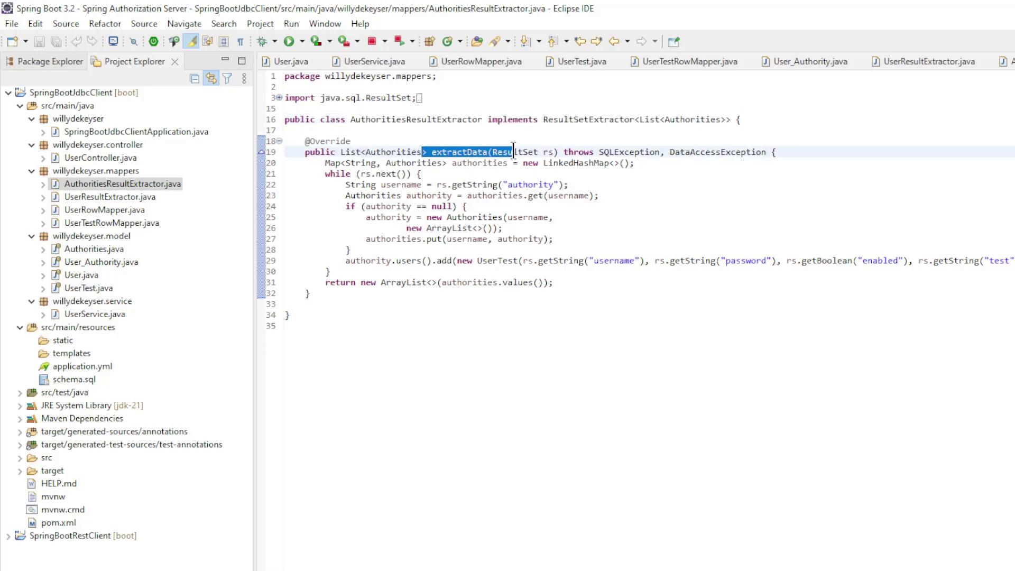
pyautogui.click(674, 211)
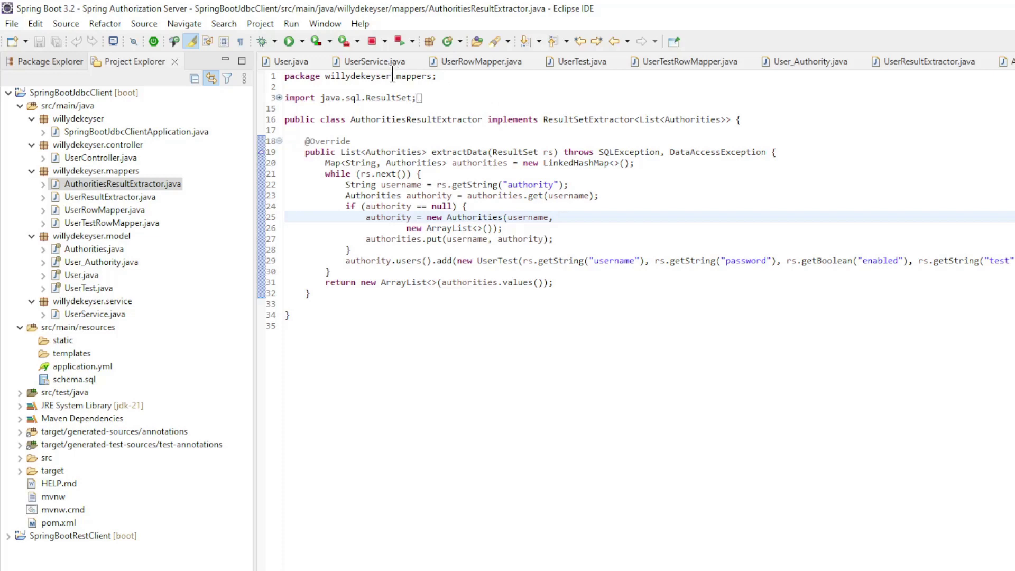
# Highlight the SQL_FIND_ALL_AUTHORITIES query and the findAllAuthoritiesUsers method in UserService.
pyautogui.click(374, 62)
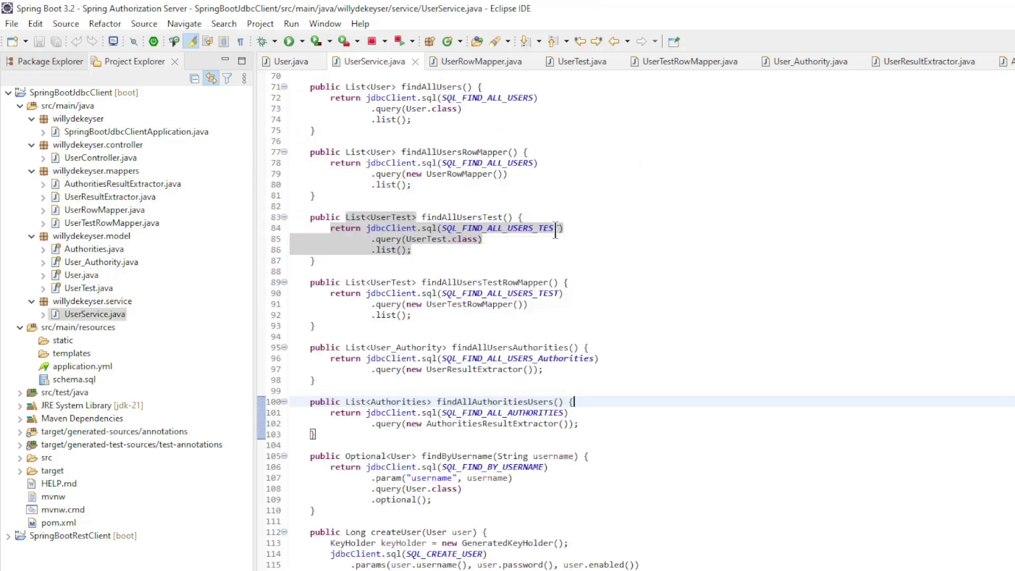
pyautogui.scroll(5, 556, 229)
pyautogui.scroll(4, 555, 229)
pyautogui.scroll(3, 555, 228)
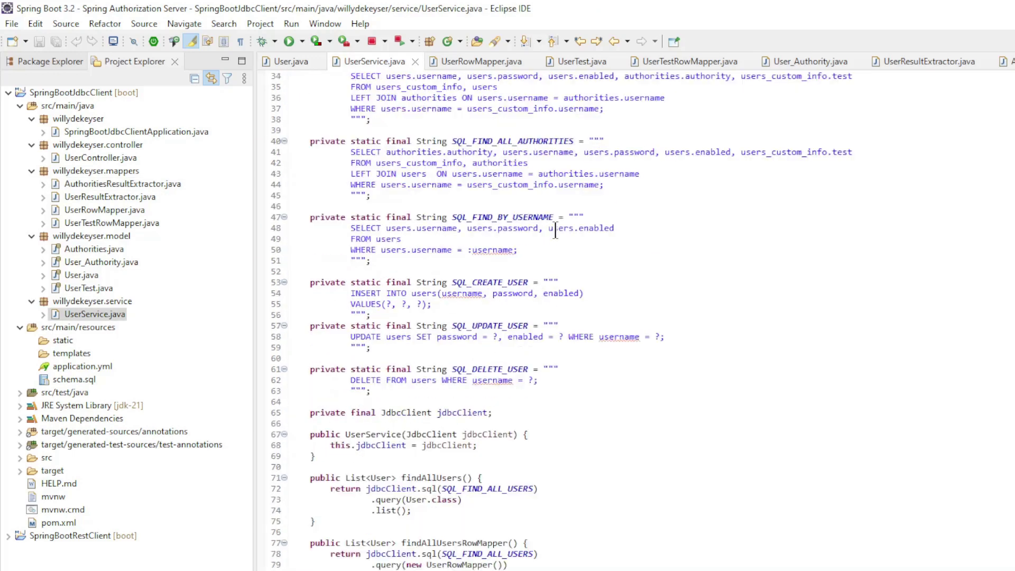
pyautogui.scroll(1, 556, 230)
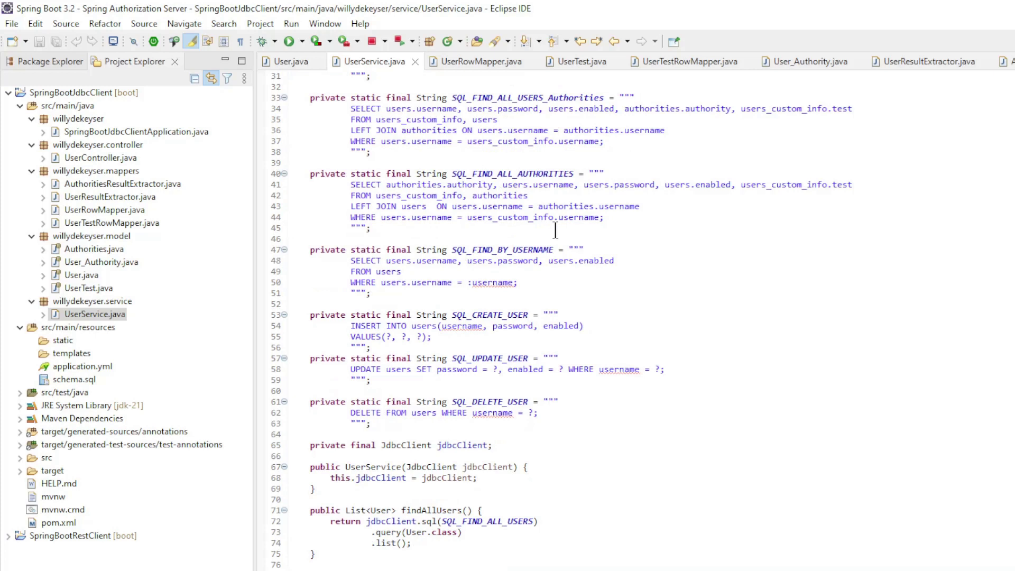
pyautogui.moveTo(354, 173); pyautogui.dragTo(482, 228)
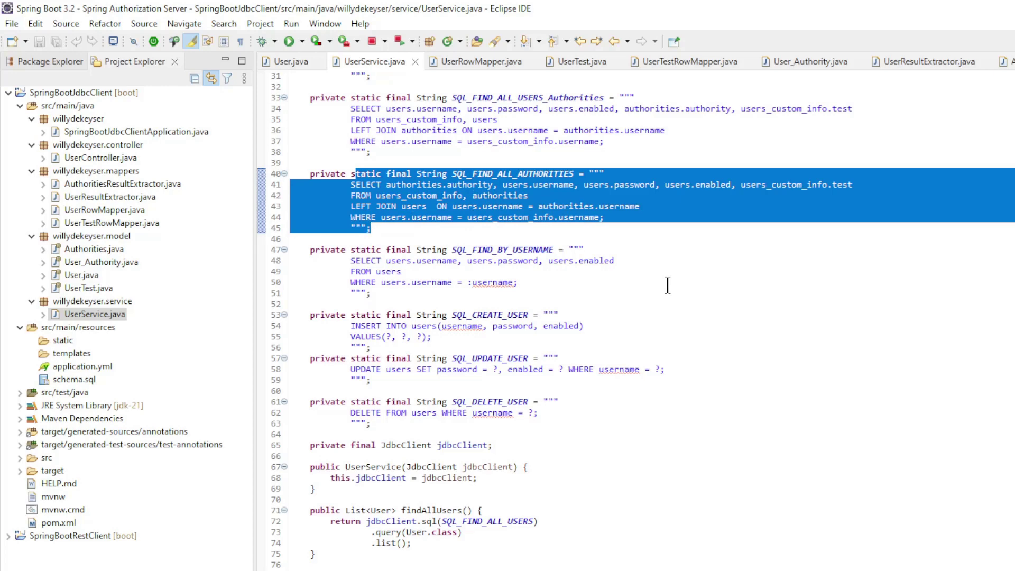
pyautogui.scroll(-2, 666, 285)
pyautogui.scroll(-4, 667, 284)
pyautogui.scroll(-4, 667, 284)
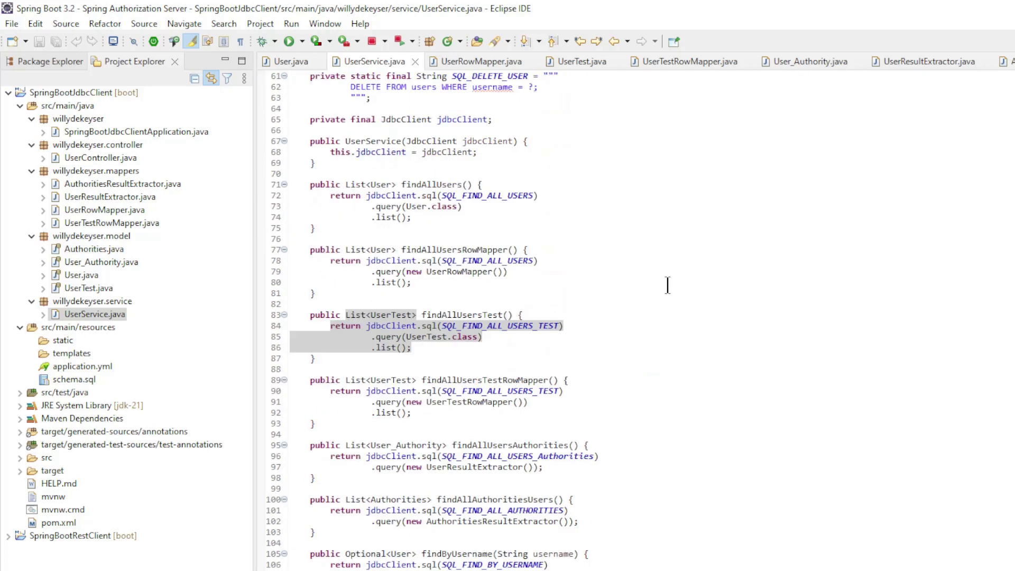
pyautogui.scroll(-2, 666, 285)
pyautogui.scroll(-2, 667, 284)
pyautogui.scroll(-1, 667, 284)
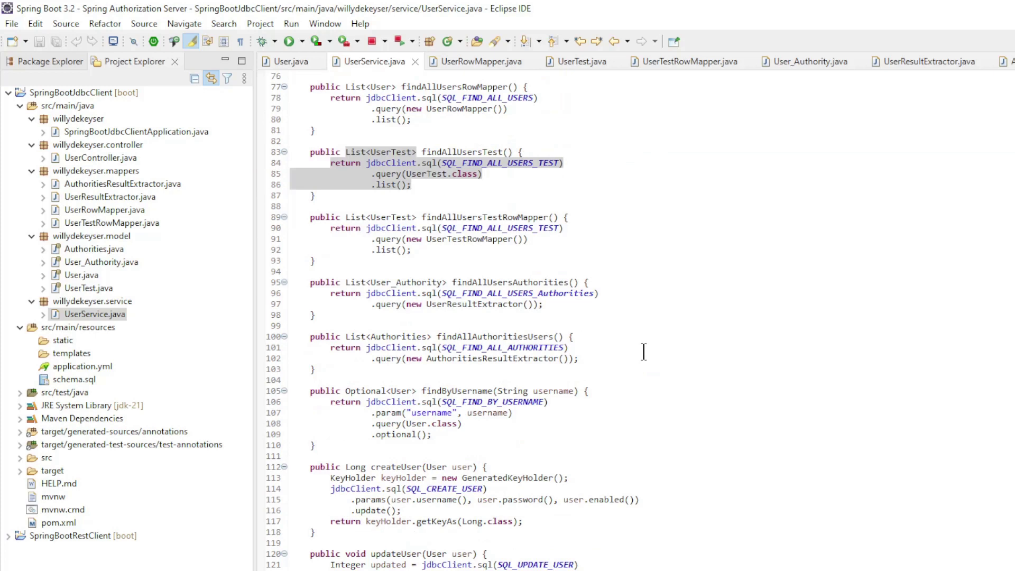
pyautogui.moveTo(433, 336); pyautogui.dragTo(547, 359)
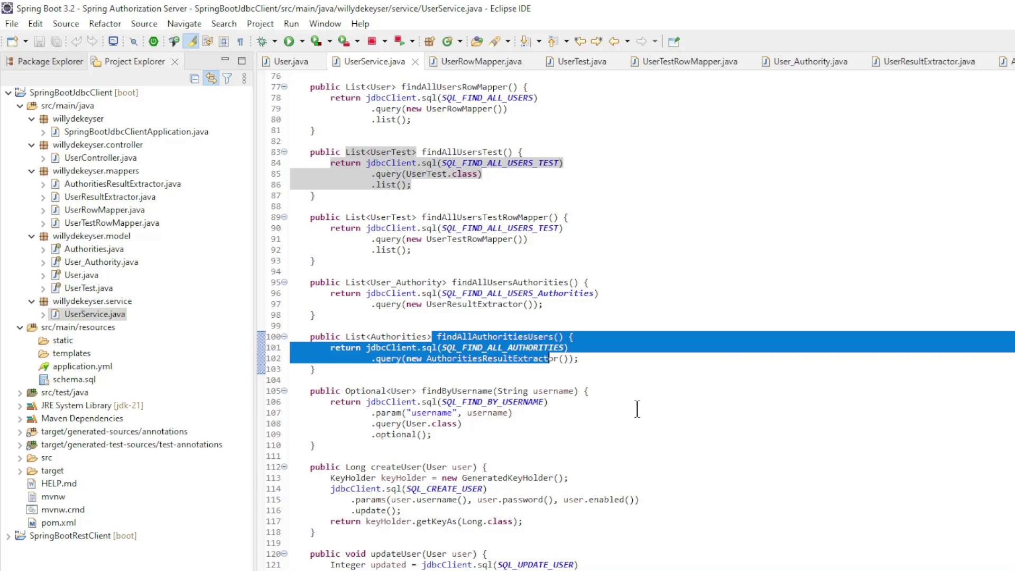
# Walk through findByUsername and its username parameter binding.
pyautogui.moveTo(310, 391); pyautogui.dragTo(432, 434)
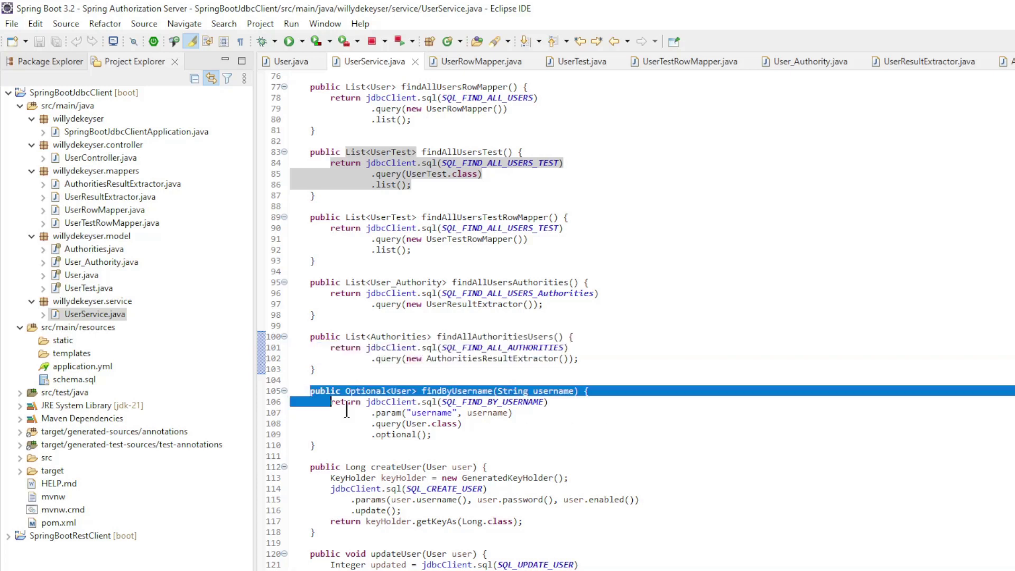
pyautogui.click(537, 459)
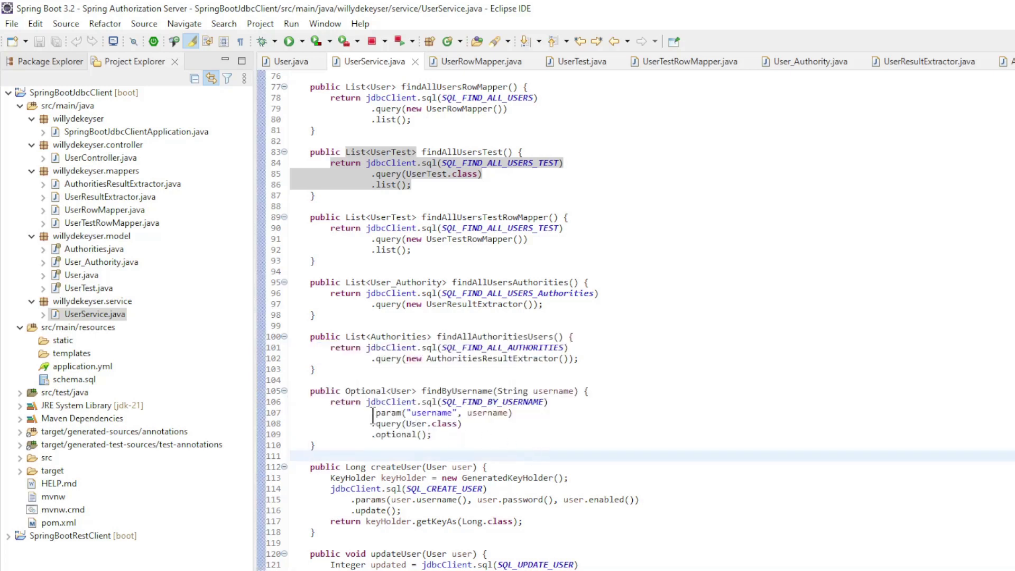
pyautogui.moveTo(371, 412); pyautogui.dragTo(506, 412)
pyautogui.moveTo(371, 434); pyautogui.dragTo(511, 448)
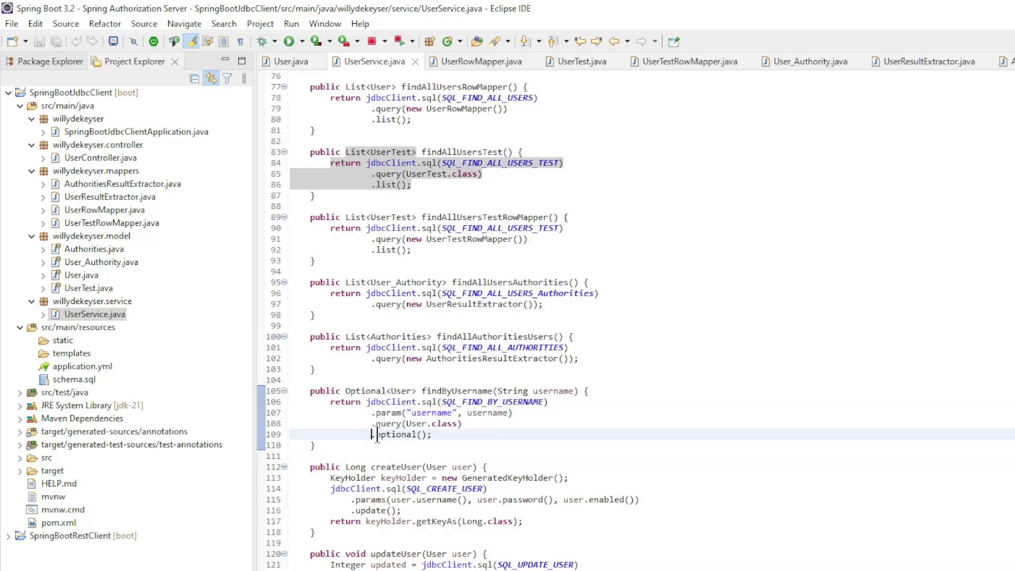
pyautogui.scroll(-2, 511, 447)
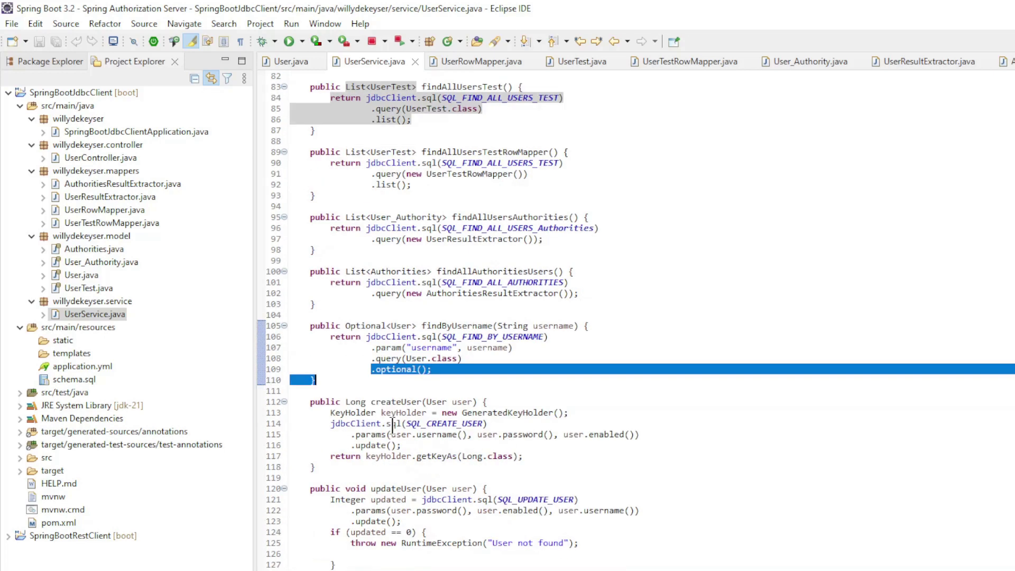
# Review createUser's key holder and new-user parameters, updateUser's parameters, and deleteUser.
pyautogui.moveTo(327, 412); pyautogui.dragTo(571, 423)
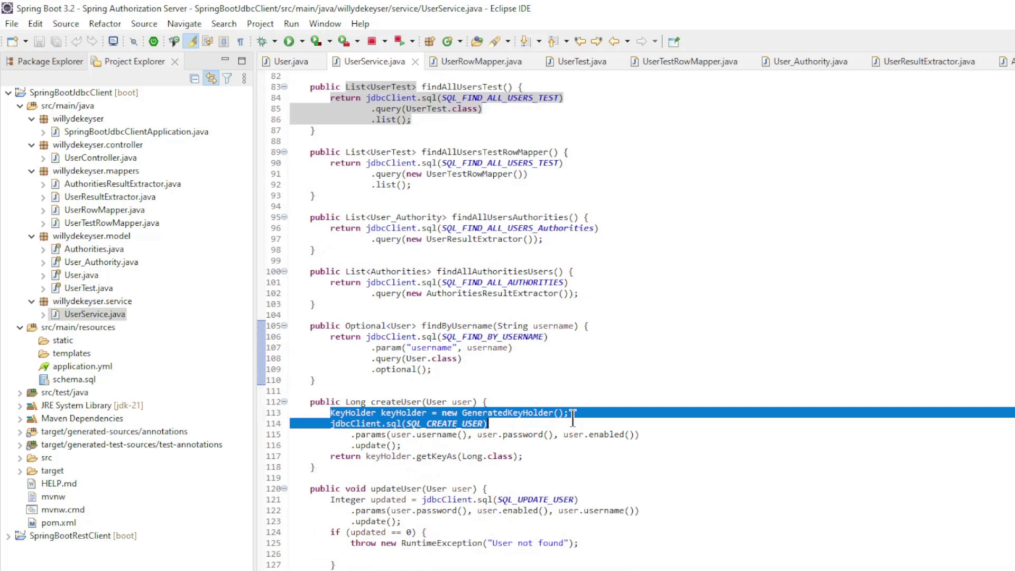
pyautogui.click(547, 425)
pyautogui.moveTo(376, 434); pyautogui.dragTo(651, 436)
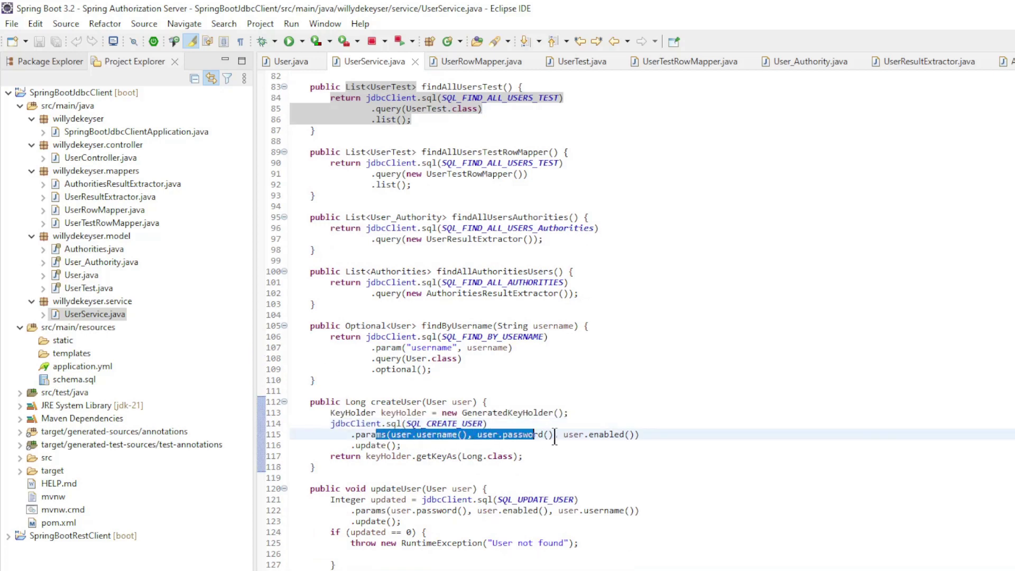
pyautogui.click(615, 464)
pyautogui.scroll(-2, 611, 464)
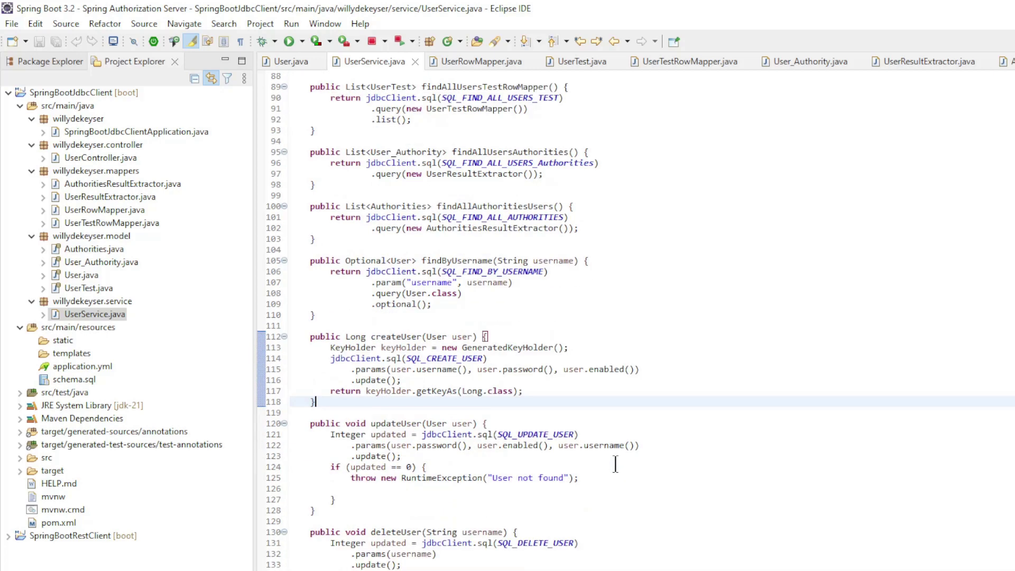
pyautogui.moveTo(353, 445); pyautogui.dragTo(663, 447)
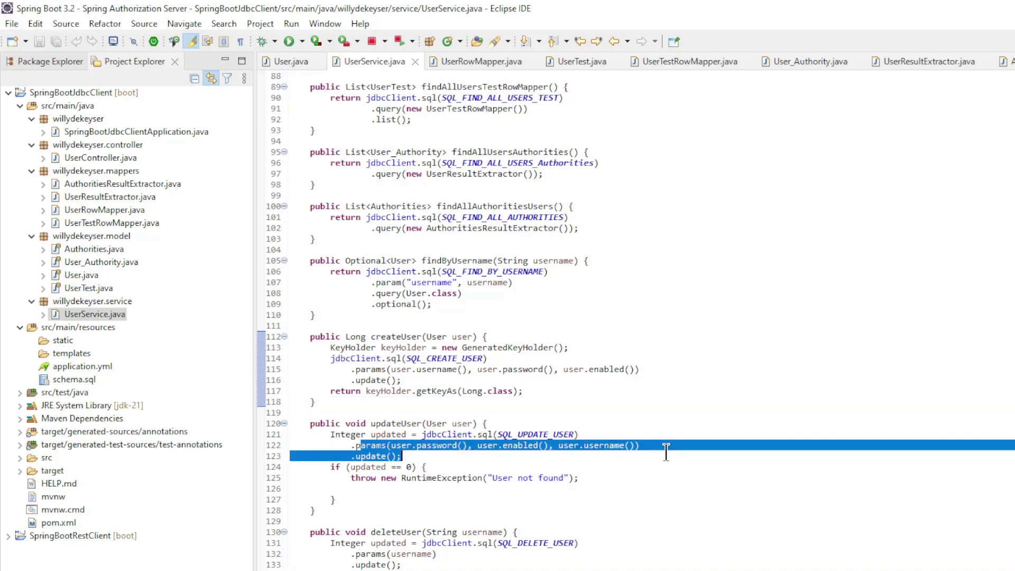
pyautogui.click(537, 477)
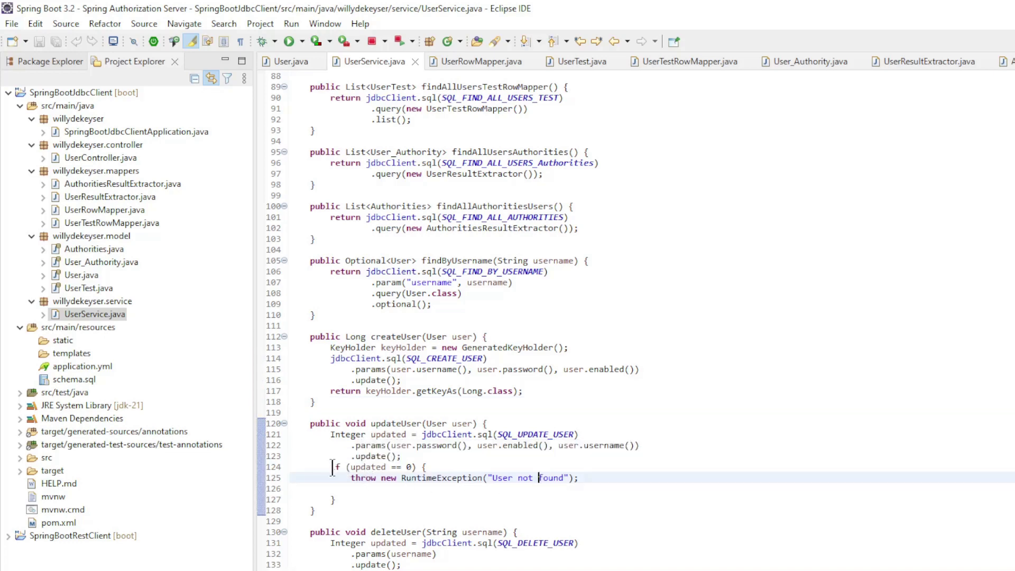
pyautogui.moveTo(331, 468); pyautogui.dragTo(335, 499)
pyautogui.scroll(-2, 417, 492)
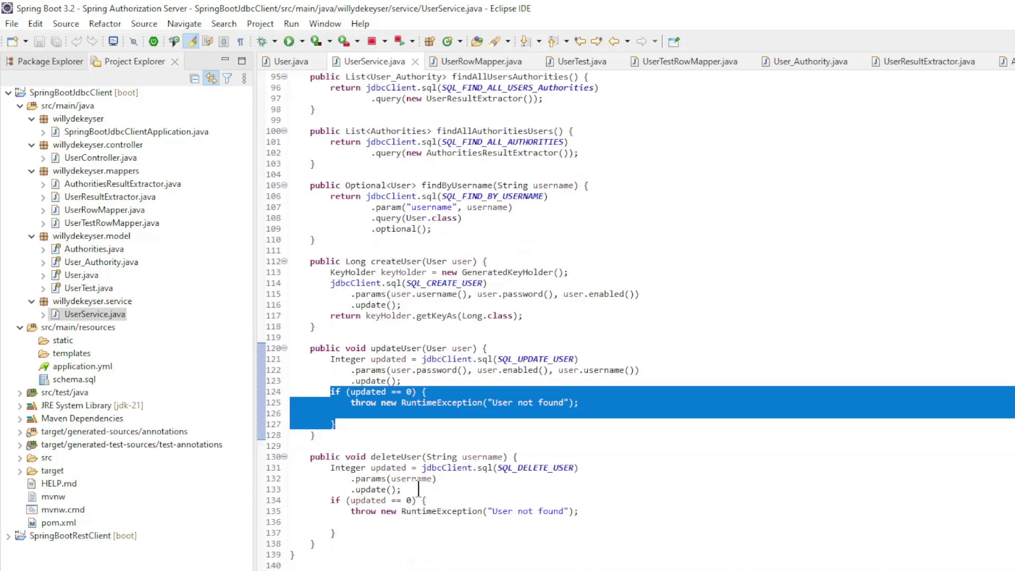
pyautogui.click(372, 456)
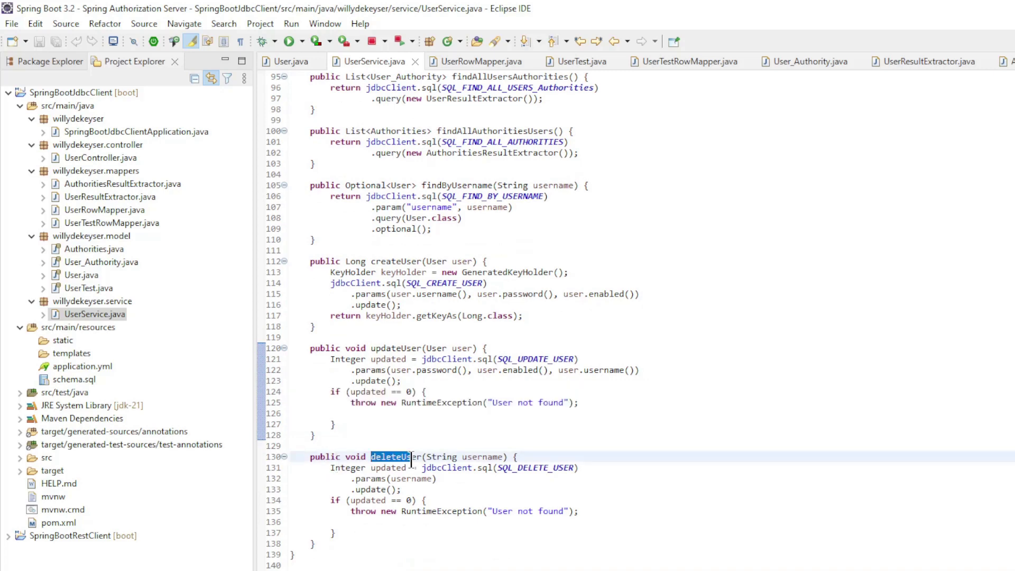
pyautogui.click(477, 490)
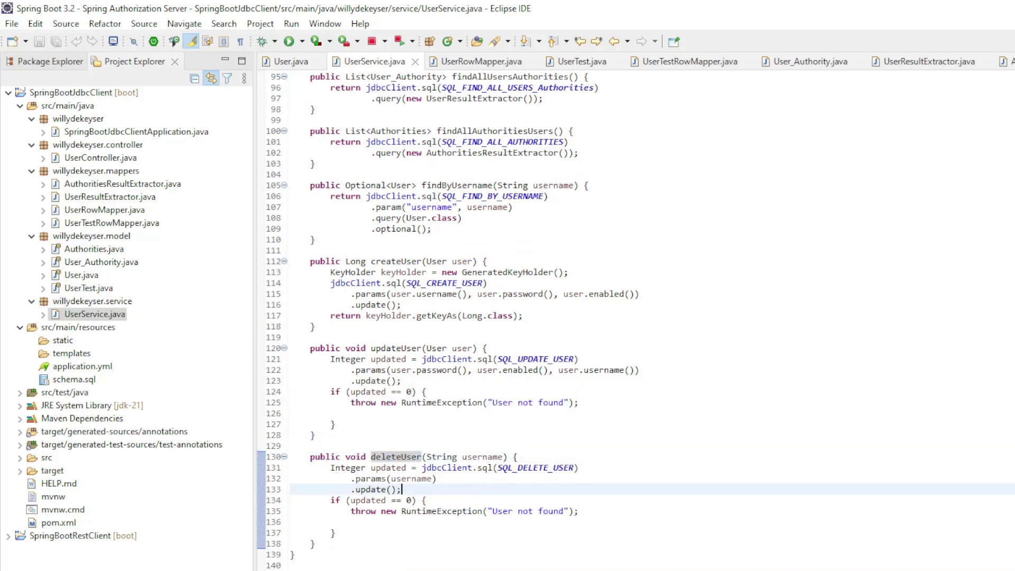
pyautogui.hotkey('ctrl', 'pageup')
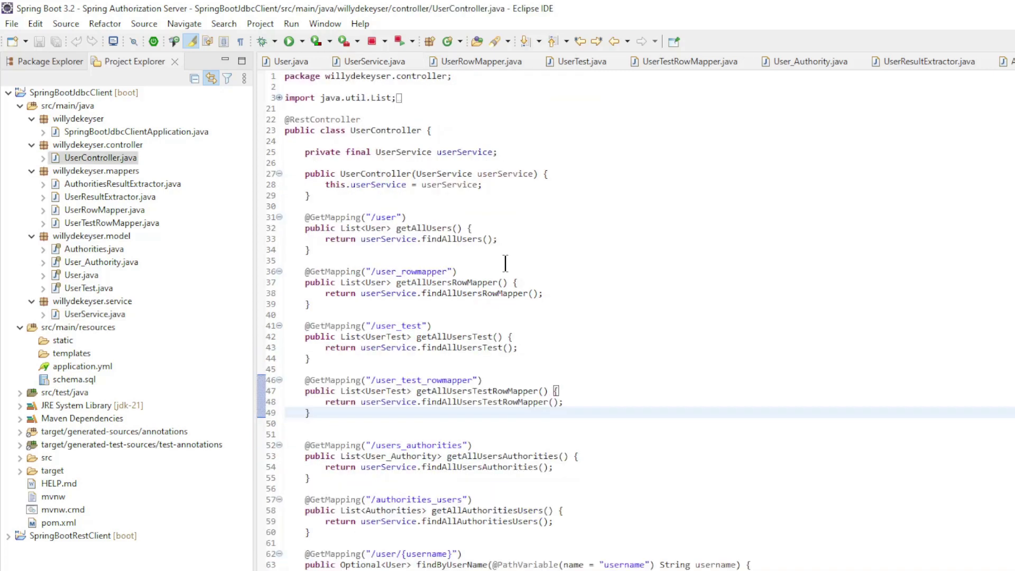
pyautogui.moveTo(302, 174); pyautogui.dragTo(428, 206)
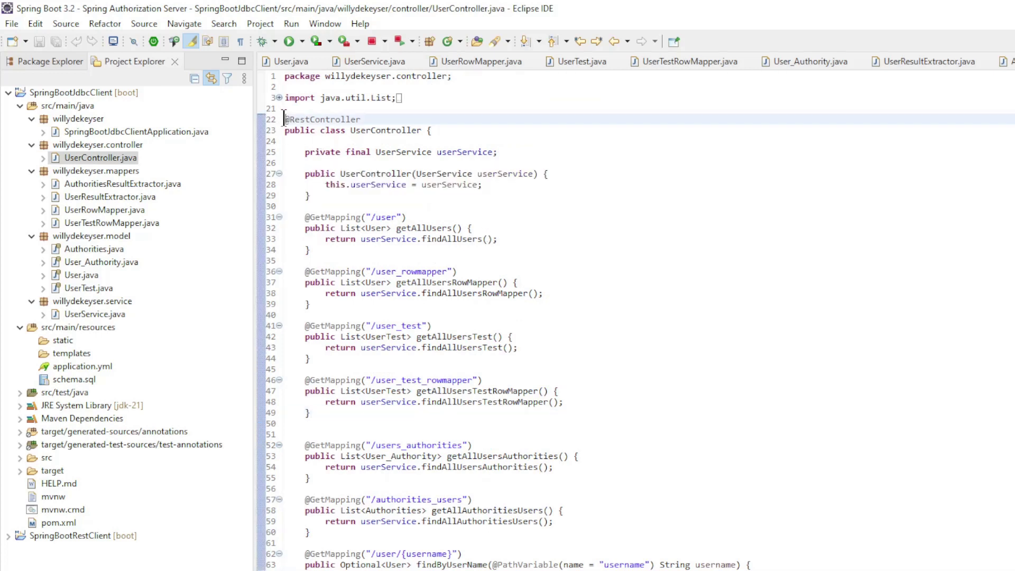
pyautogui.moveTo(284, 118); pyautogui.dragTo(361, 120)
pyautogui.click(499, 249)
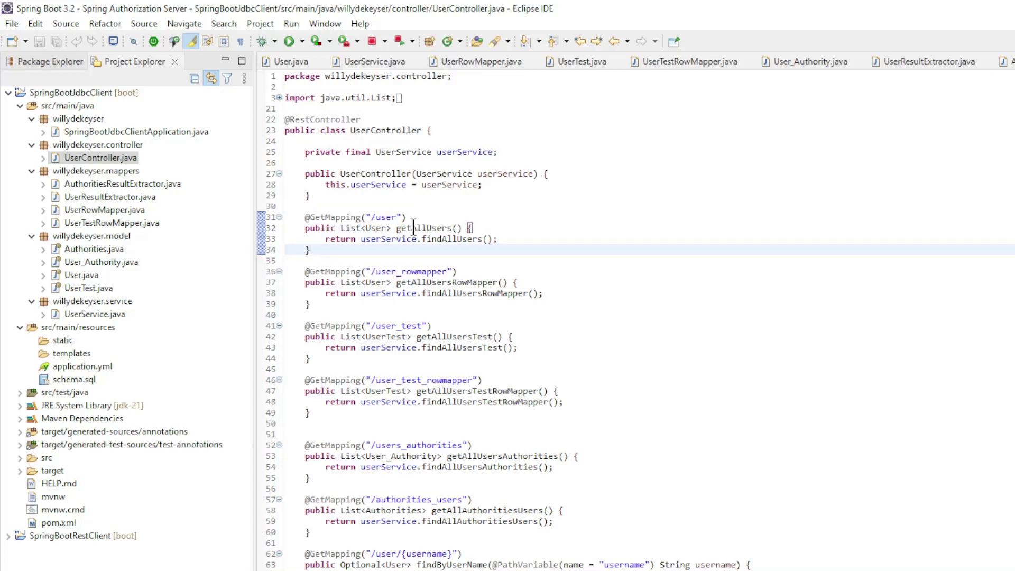
pyautogui.moveTo(304, 217); pyautogui.dragTo(369, 253)
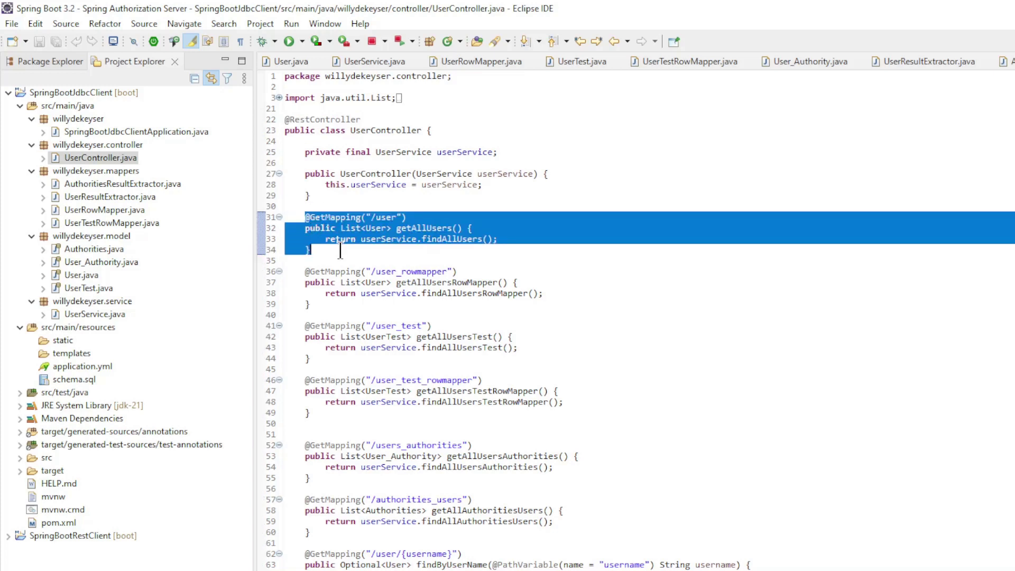
pyautogui.click(368, 254)
pyautogui.moveTo(304, 272); pyautogui.dragTo(359, 311)
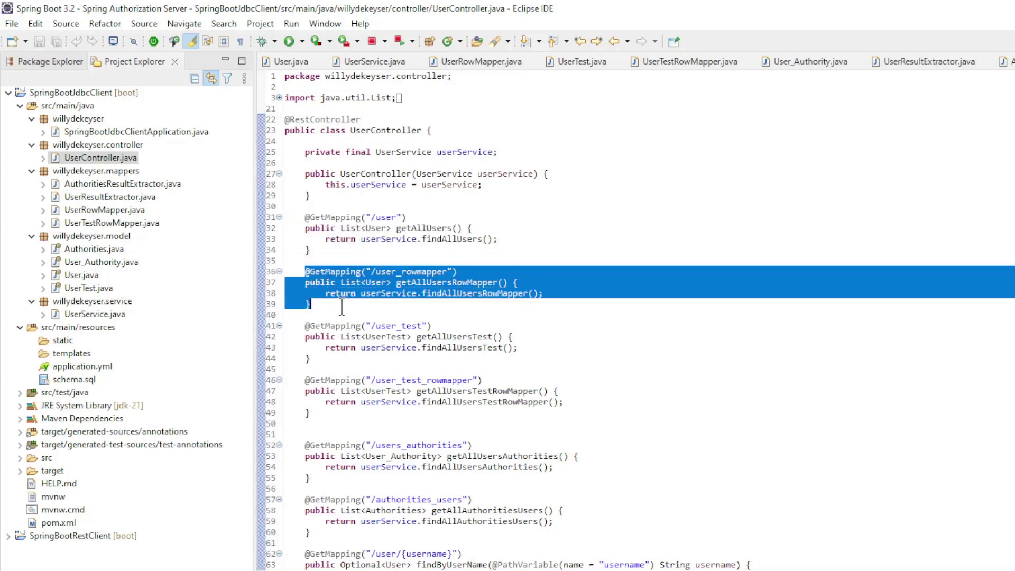
pyautogui.click(358, 312)
pyautogui.moveTo(304, 325); pyautogui.dragTo(371, 364)
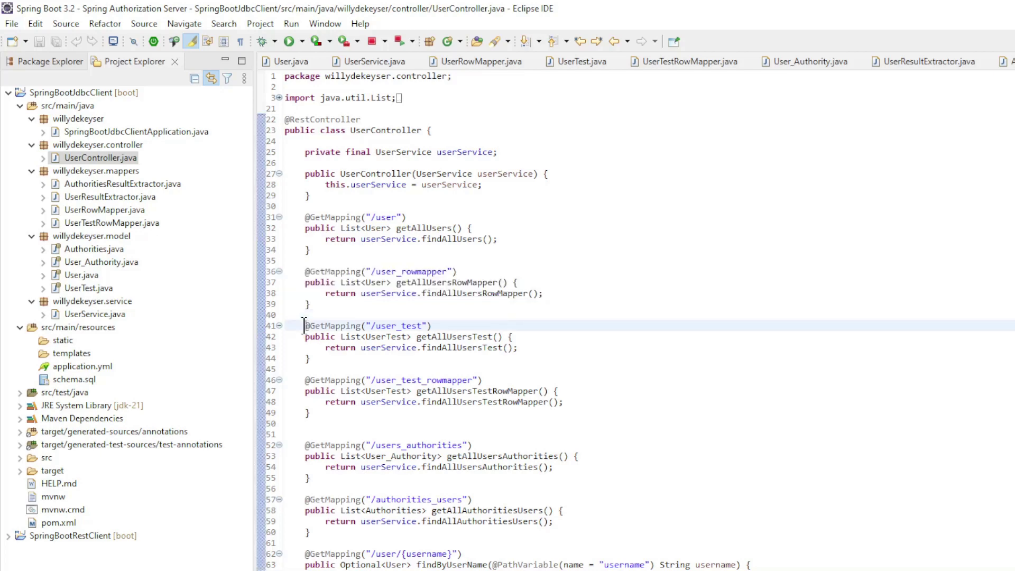
pyautogui.click(370, 365)
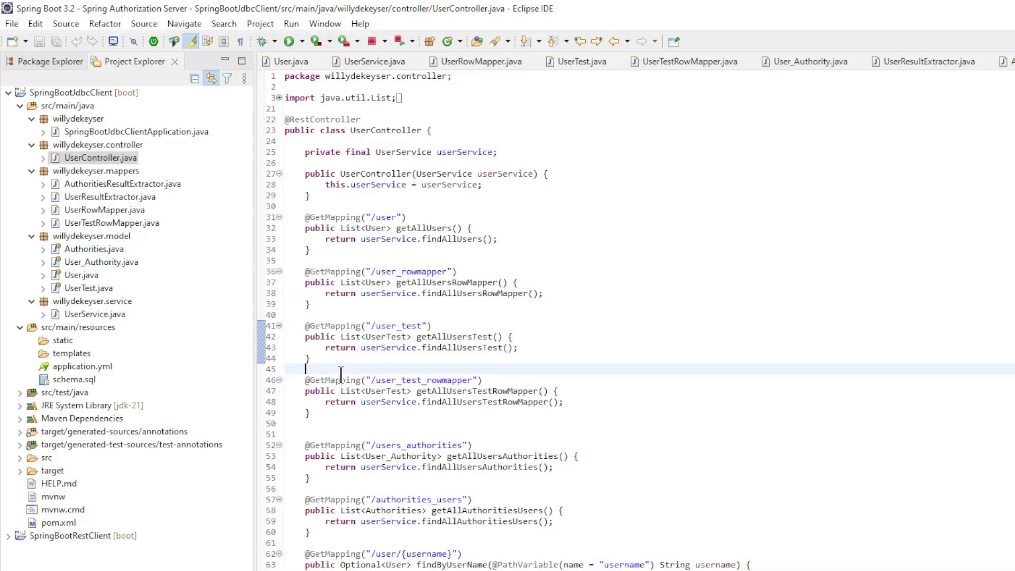
pyautogui.moveTo(304, 380); pyautogui.dragTo(317, 434)
pyautogui.scroll(-3, 375, 386)
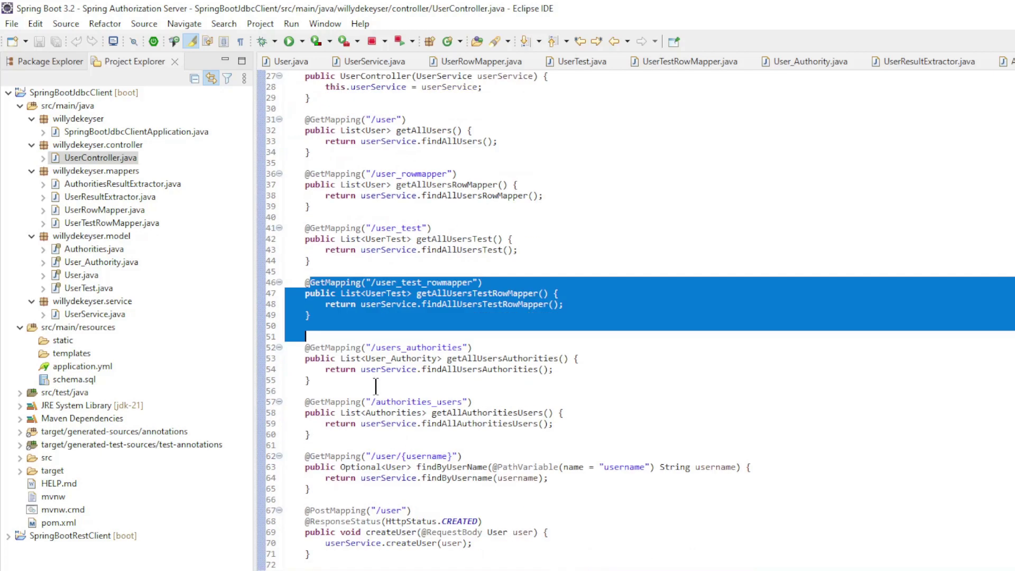
pyautogui.moveTo(307, 353); pyautogui.dragTo(323, 382)
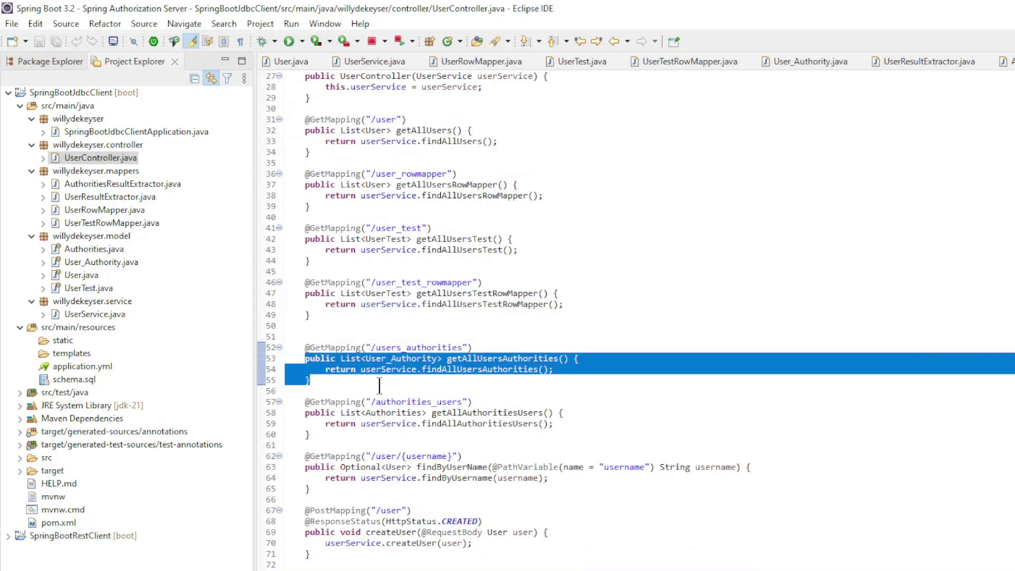
pyautogui.scroll(-2, 315, 366)
pyautogui.moveTo(304, 336); pyautogui.dragTo(416, 375)
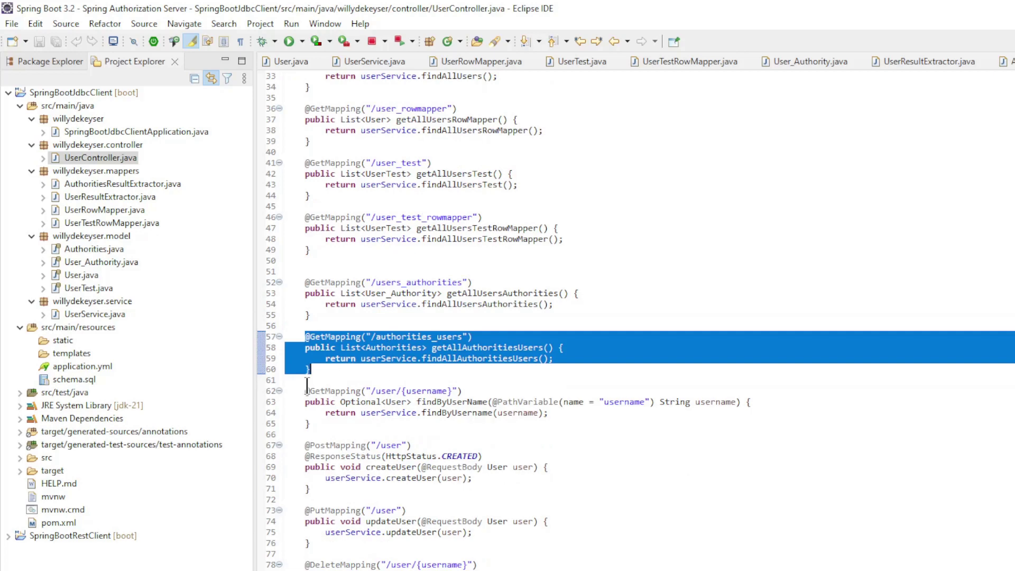
pyautogui.moveTo(305, 390); pyautogui.dragTo(373, 431)
pyautogui.moveTo(305, 445); pyautogui.dragTo(340, 488)
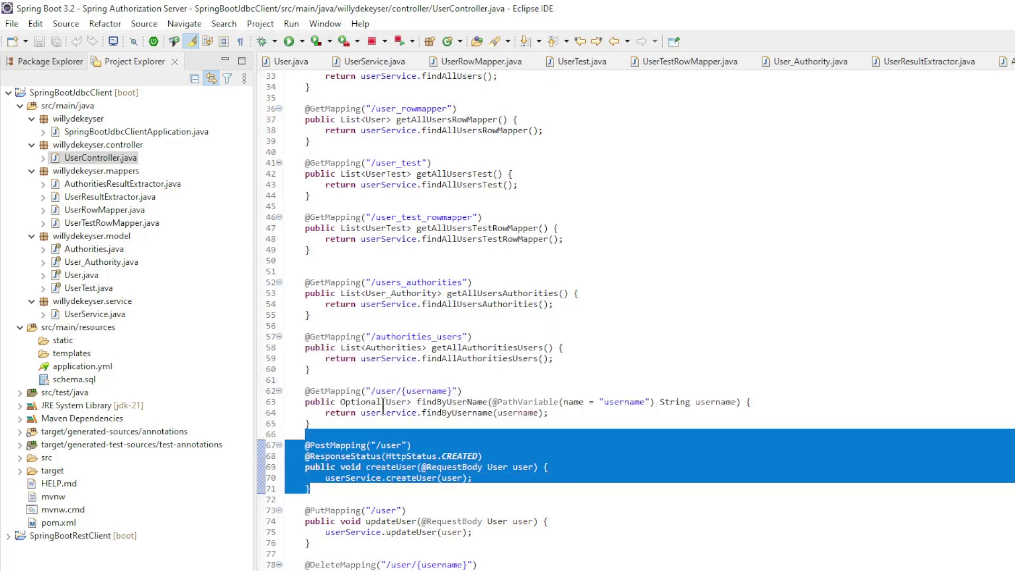
pyautogui.scroll(-2, 381, 412)
pyautogui.click(314, 458)
pyautogui.moveTo(306, 457)
pyautogui.mouseDown()
pyautogui.moveTo(310, 490)
pyautogui.moveTo(289, 555)
pyautogui.mouseUp()
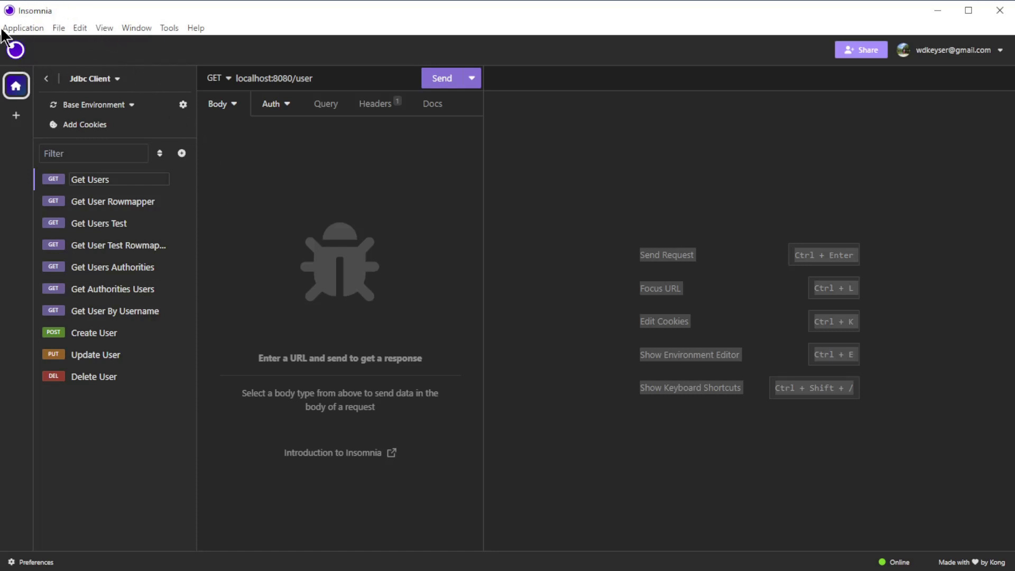
# Send the Get Users, Get User Rowmapper, Get Users Test and Get User Test Rowmapper requests.
pyautogui.click(442, 79)
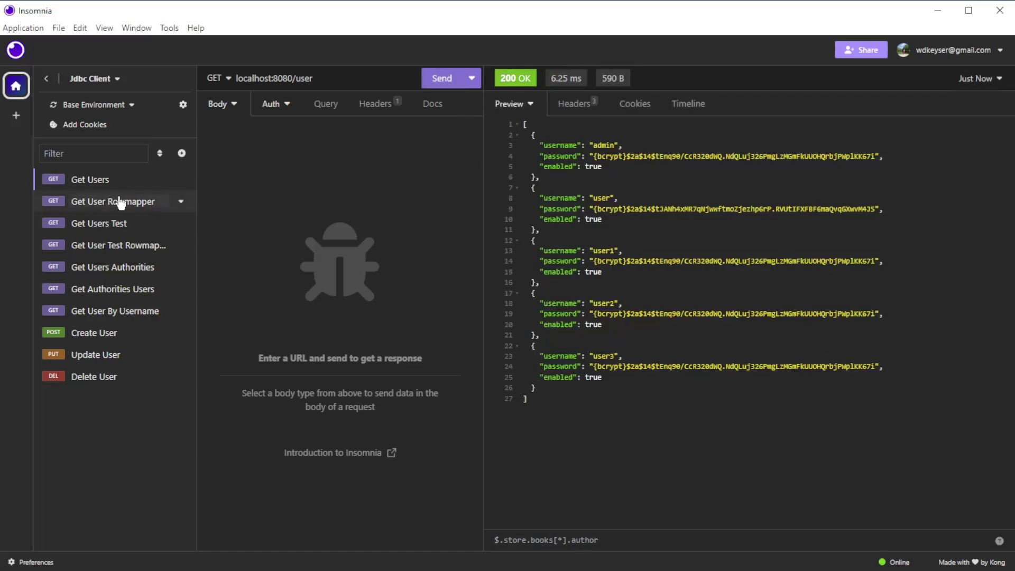
pyautogui.click(139, 204)
pyautogui.click(445, 79)
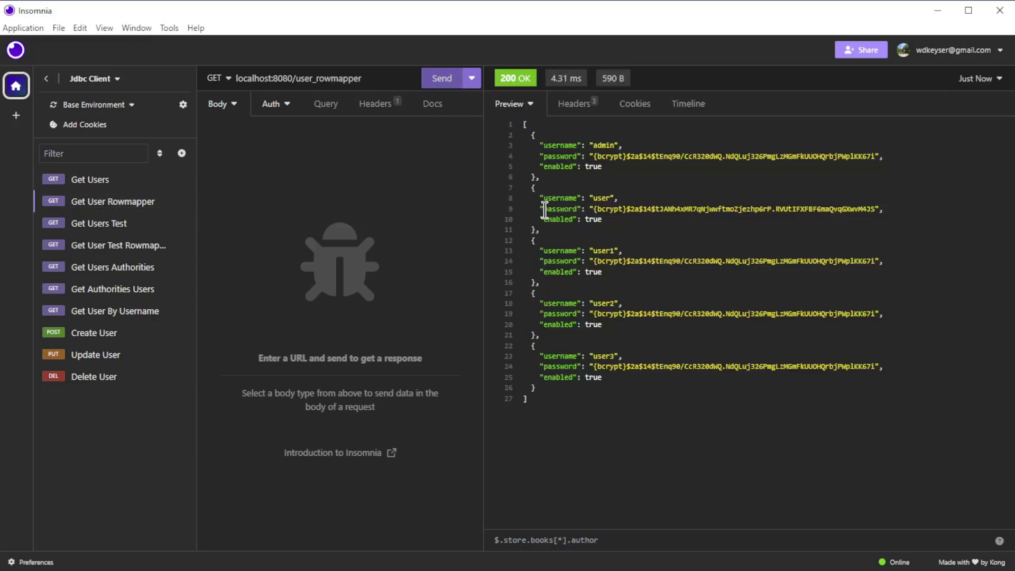
pyautogui.click(119, 225)
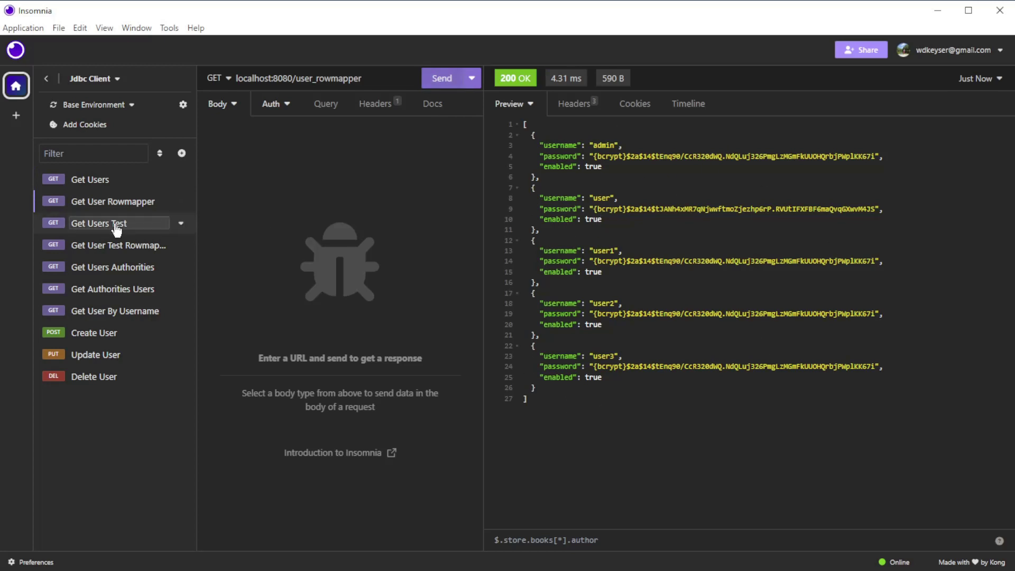
pyautogui.click(442, 77)
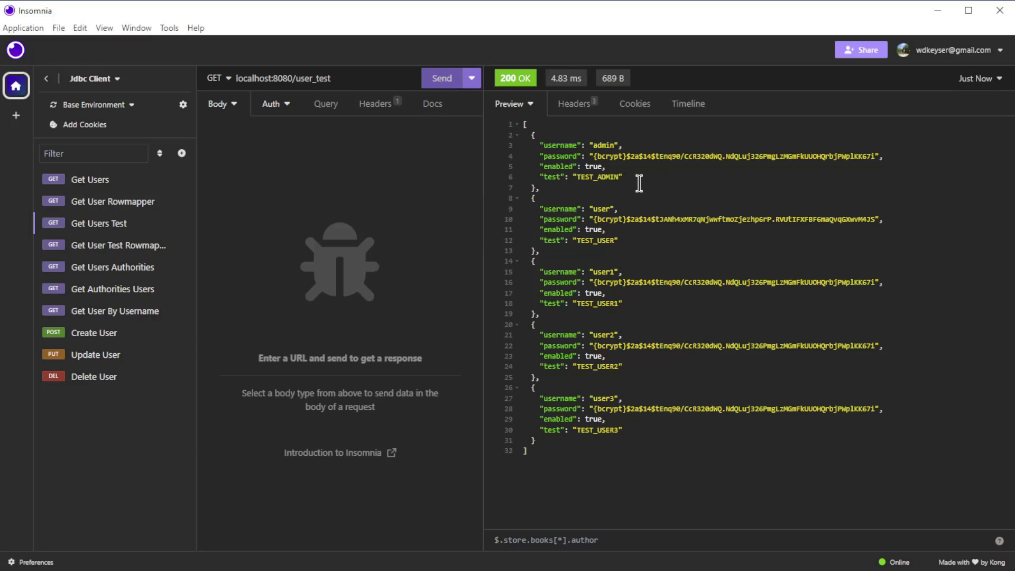
pyautogui.click(120, 246)
pyautogui.click(444, 80)
# Send Get Users Authorities and Get Authorities Users, each returning 200 OK grouped JSON.
pyautogui.click(120, 268)
pyautogui.click(424, 82)
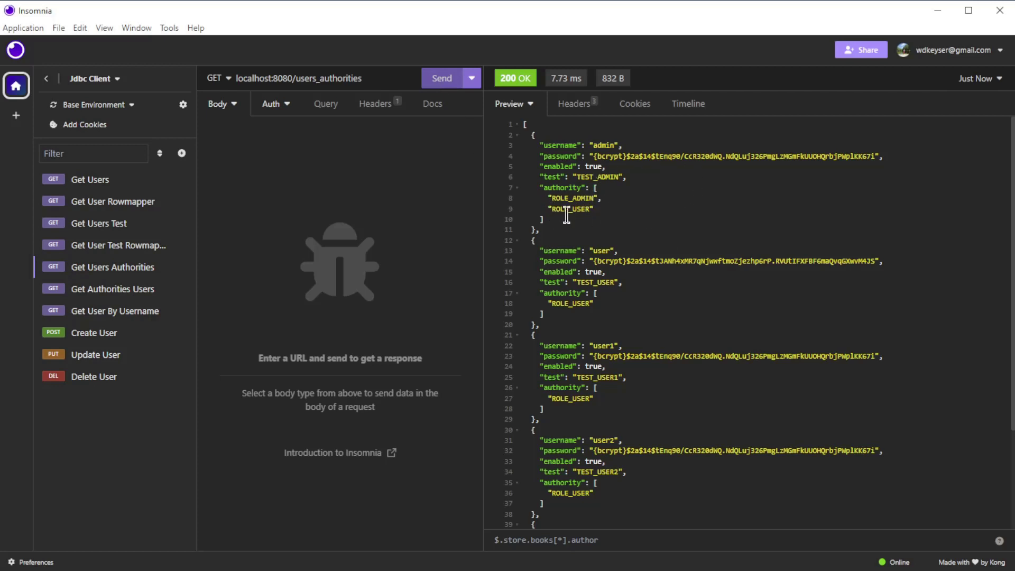
pyautogui.click(119, 289)
pyautogui.click(442, 78)
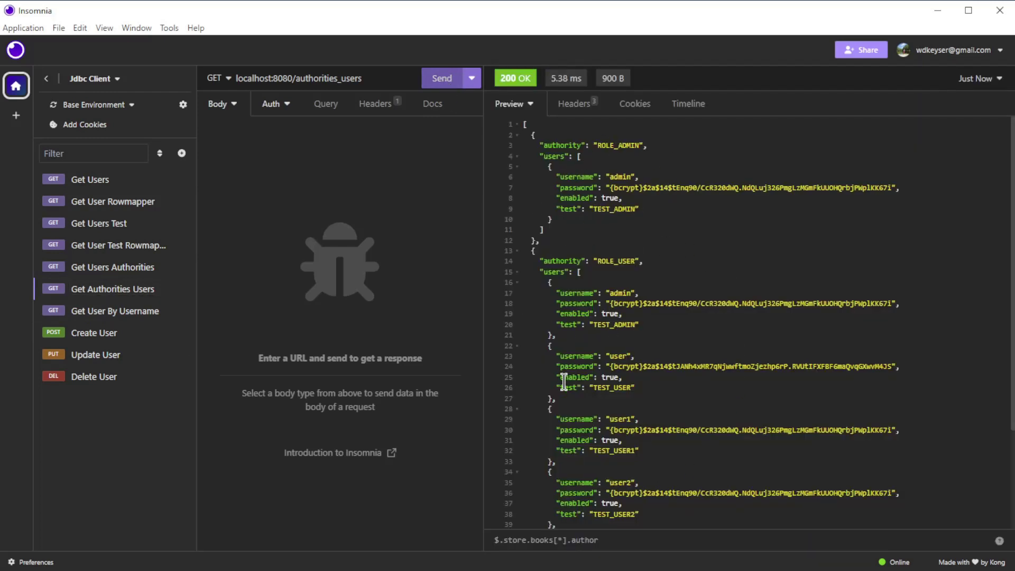
# Fetch the user named 'user', create user 'username', and reload the user list.
pyautogui.click(133, 318)
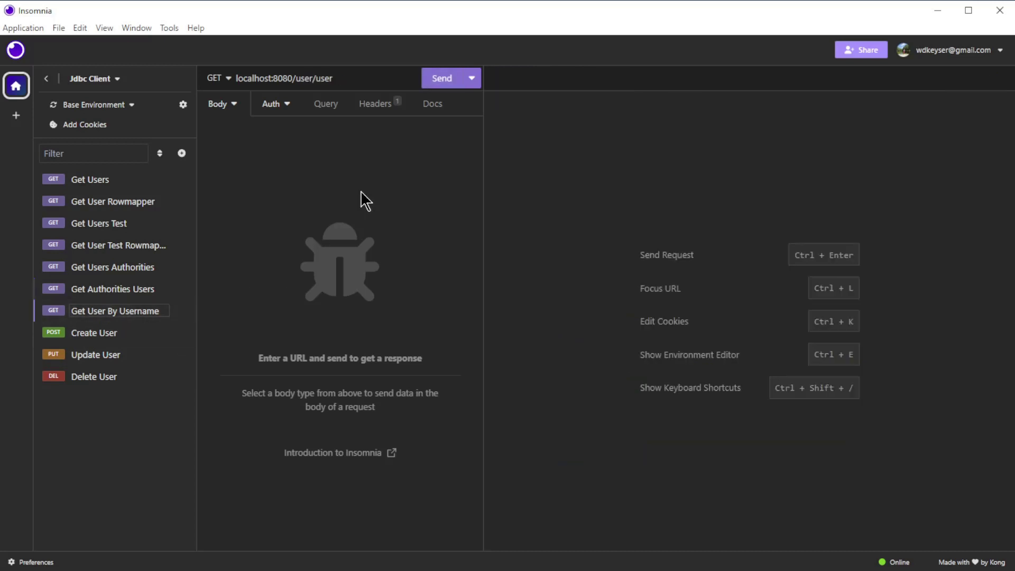
pyautogui.click(444, 79)
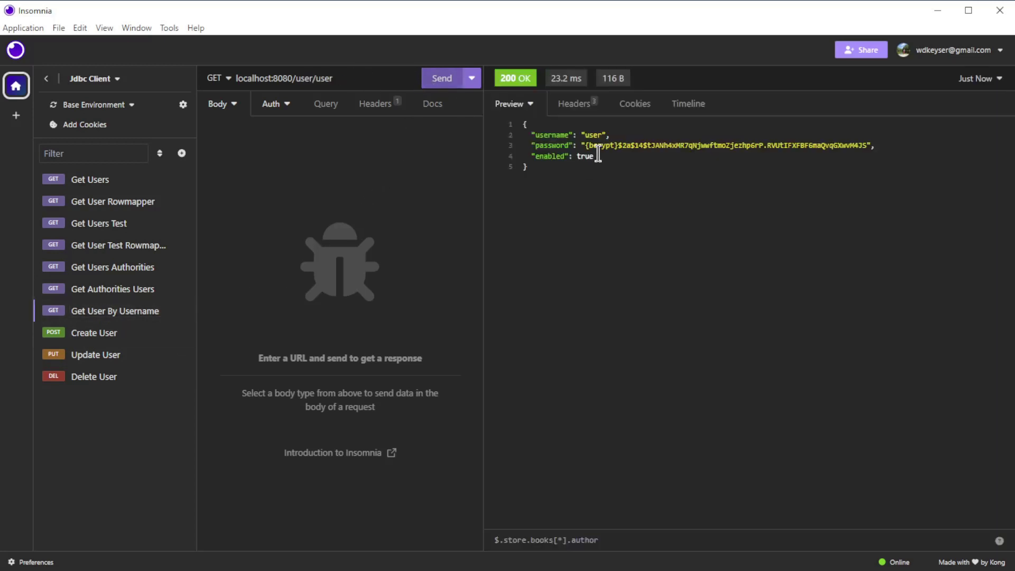
pyautogui.click(111, 334)
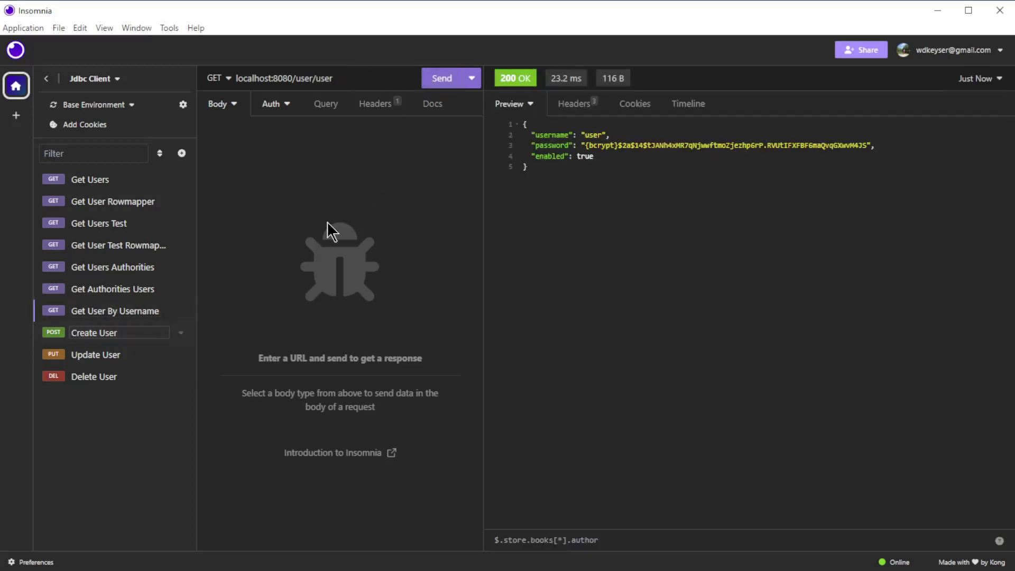
pyautogui.click(445, 85)
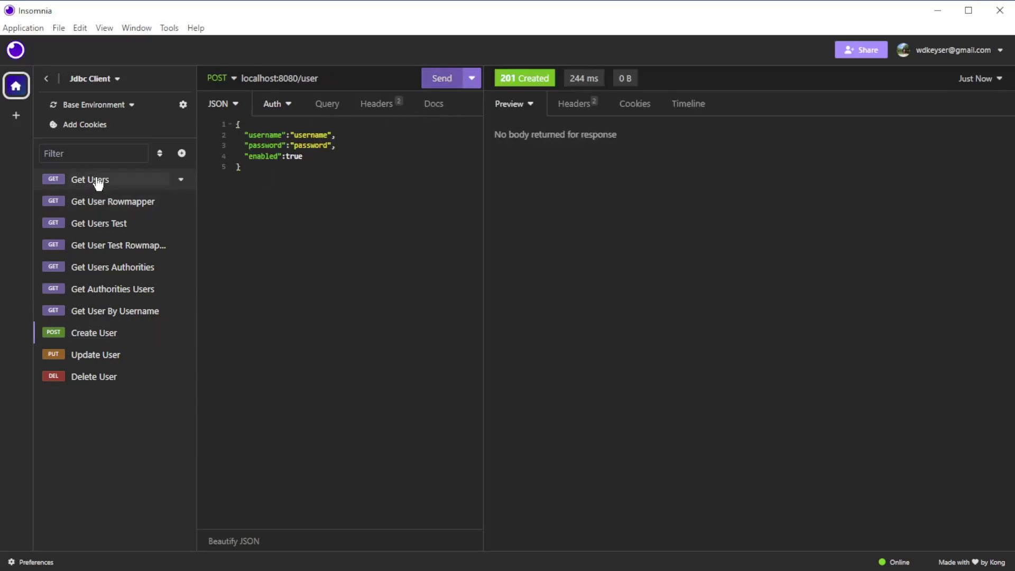
pyautogui.click(97, 181)
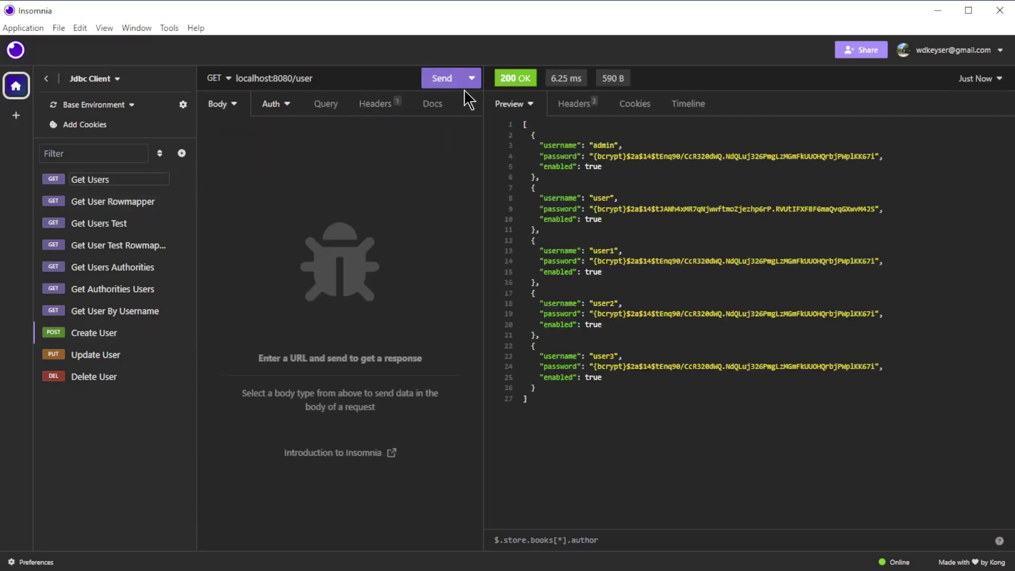
pyautogui.click(444, 80)
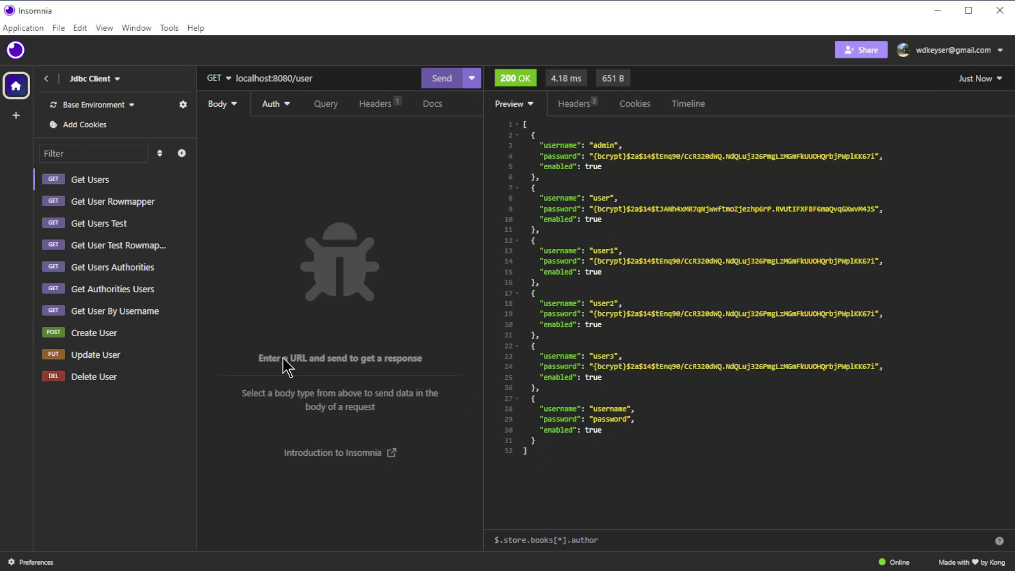
# Update the user to password test and enabled false, delete it, rechecking Get Users each time.
pyautogui.doubleClick(106, 355)
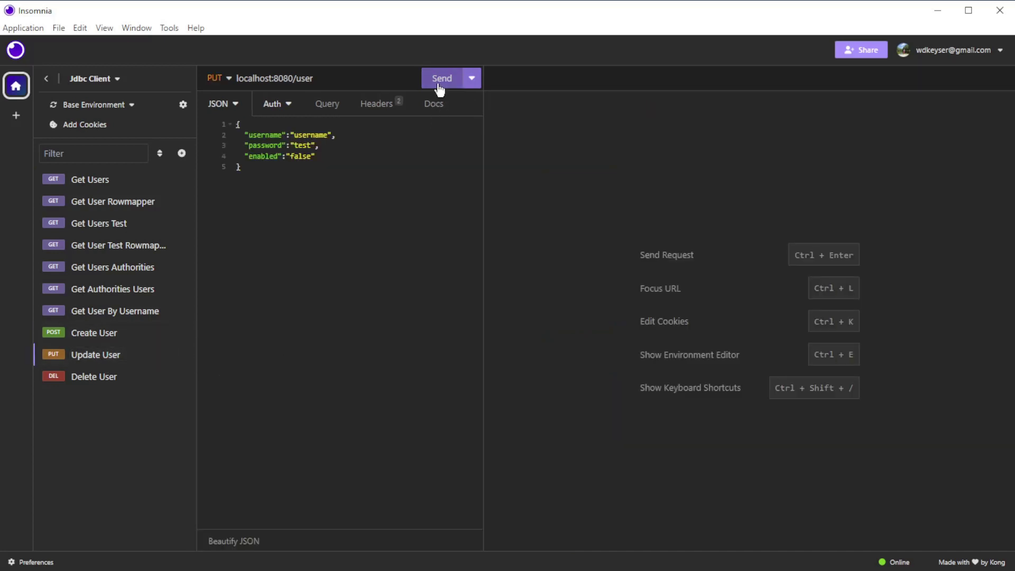
pyautogui.click(436, 84)
pyautogui.click(98, 182)
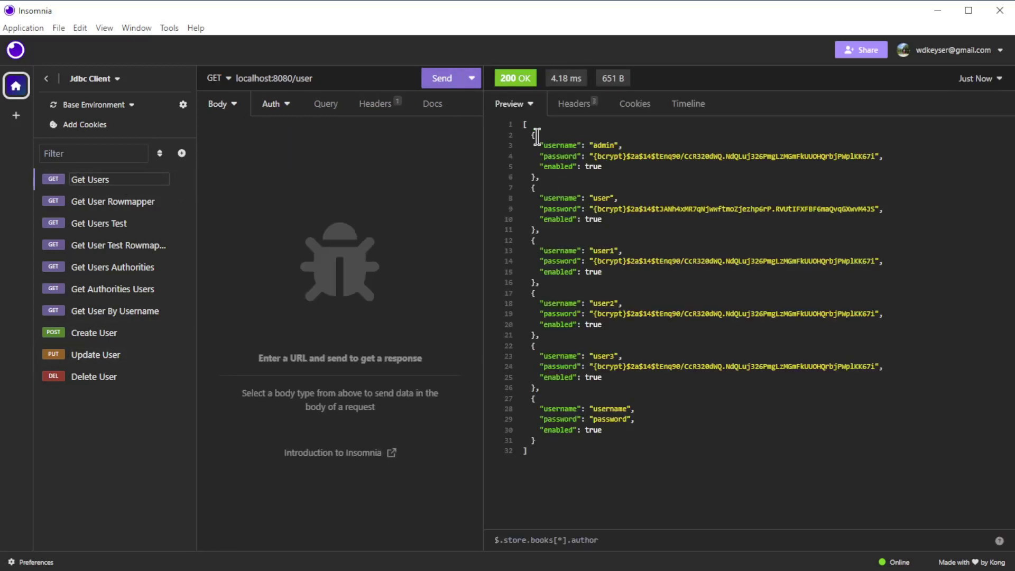
pyautogui.click(439, 80)
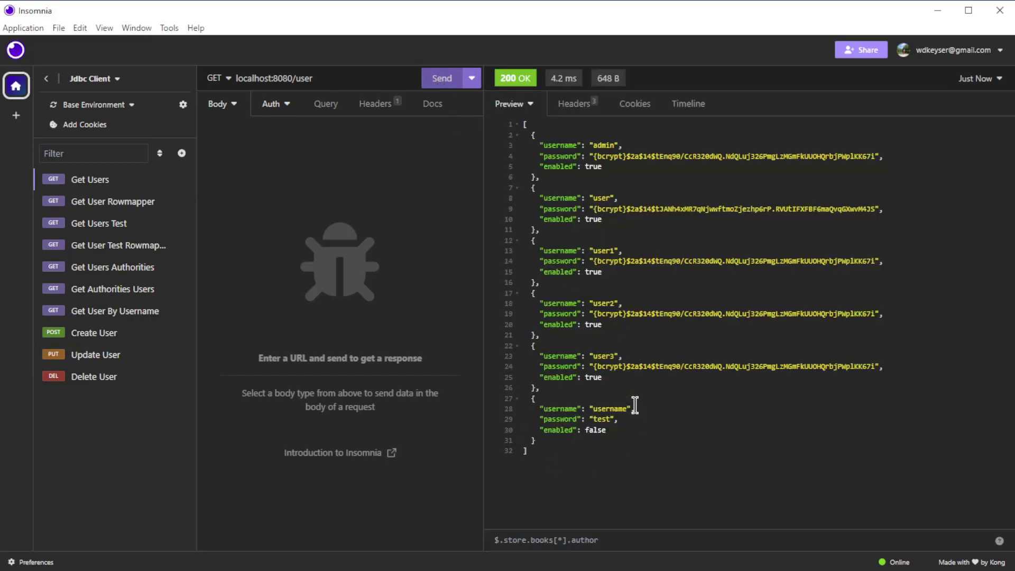
pyautogui.click(90, 376)
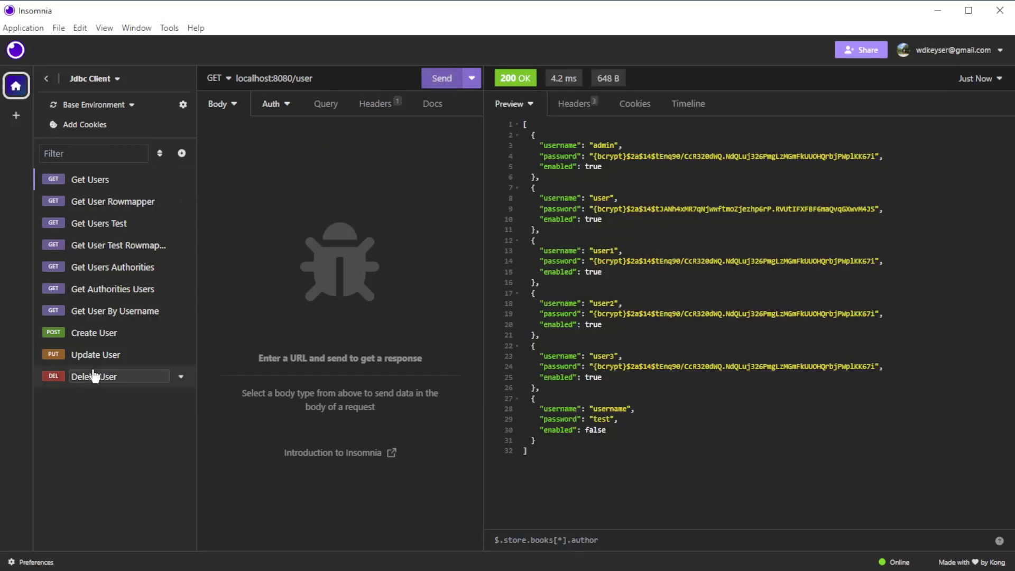
pyautogui.click(454, 79)
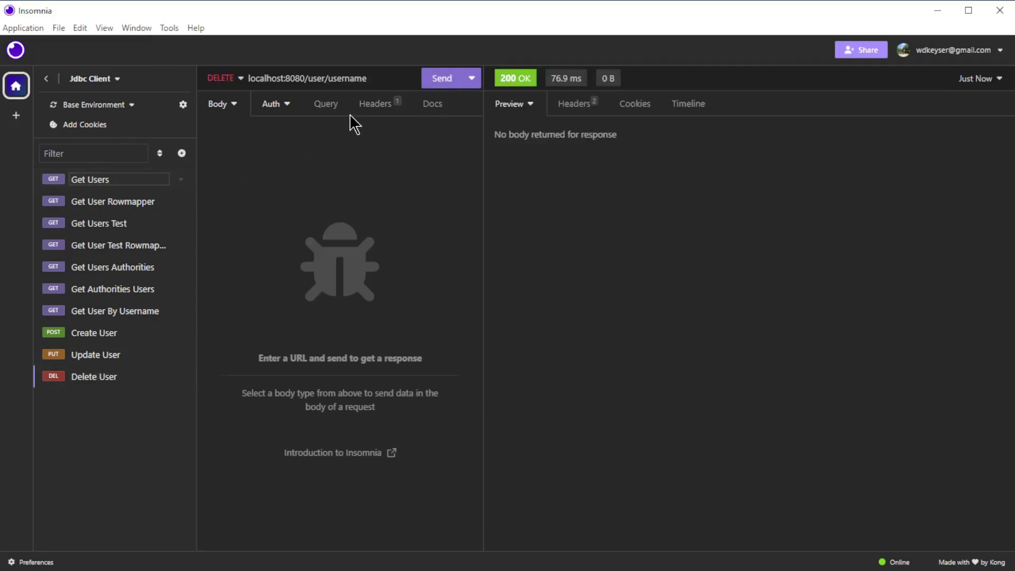
pyautogui.click(90, 179)
pyautogui.click(439, 80)
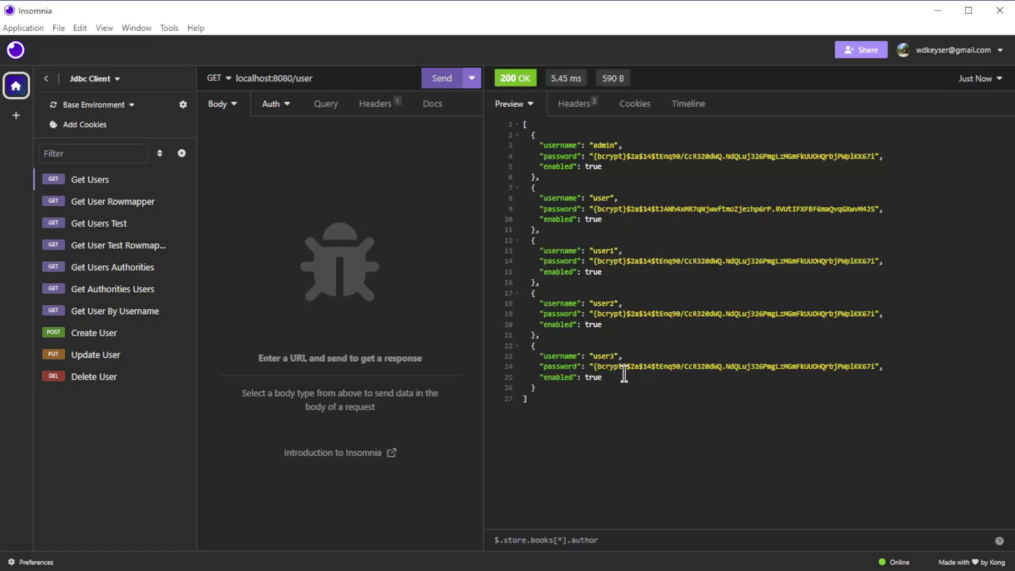